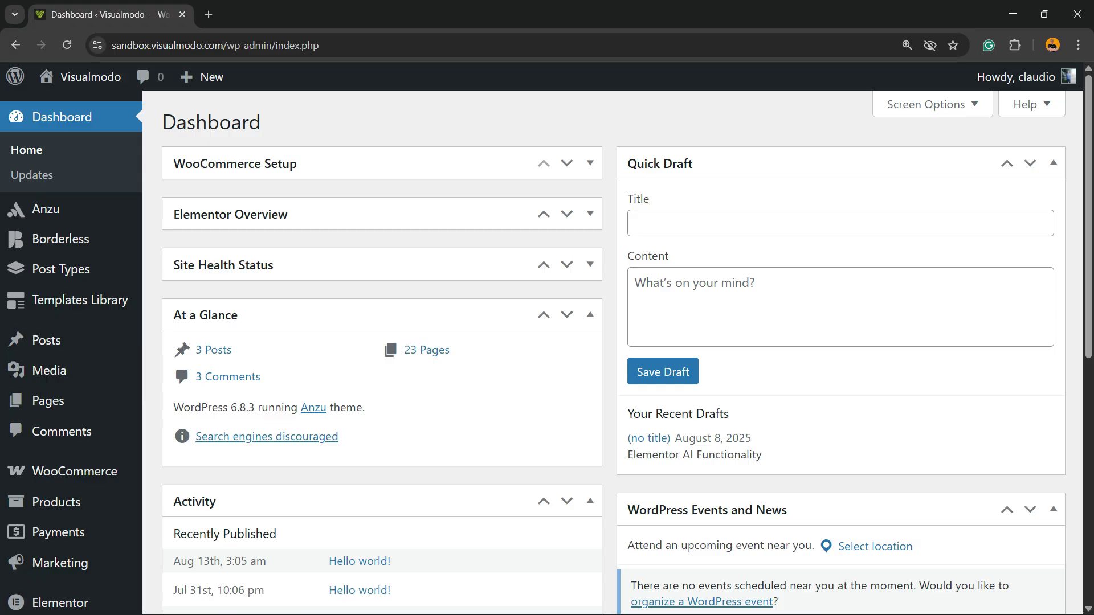
double_click(275, 45)
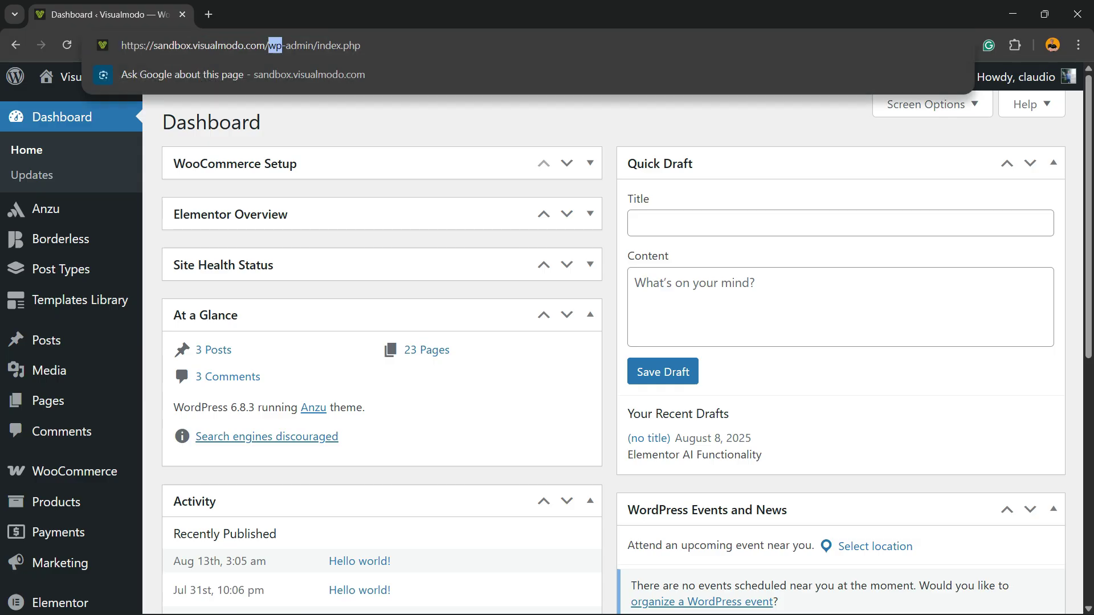
key(ctrl+a)
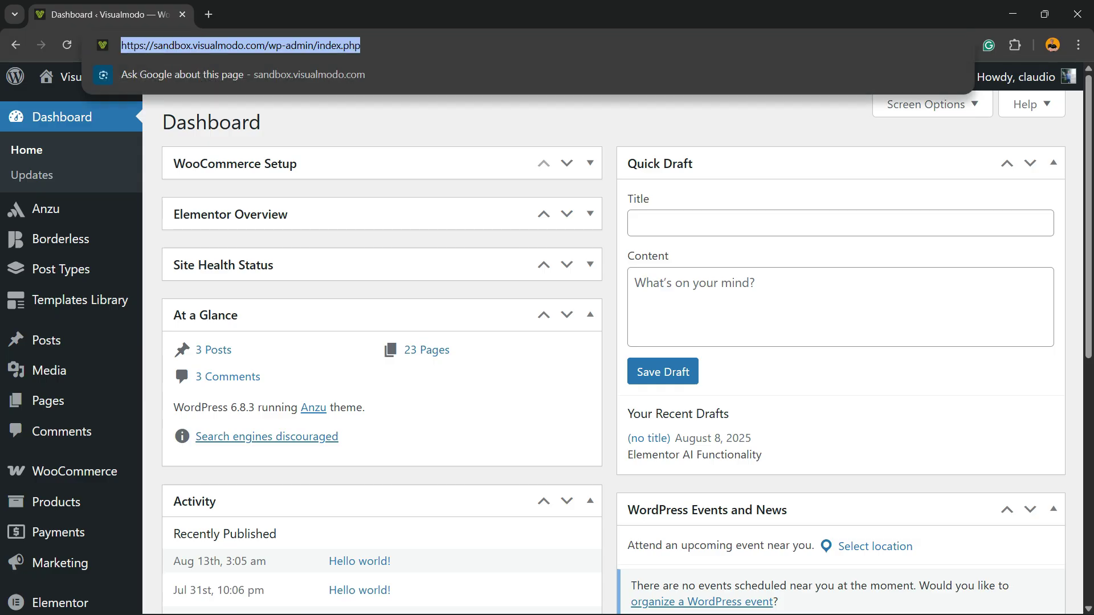
click(245, 45)
key(ctrl+a)
drag(190, 45, 332, 47)
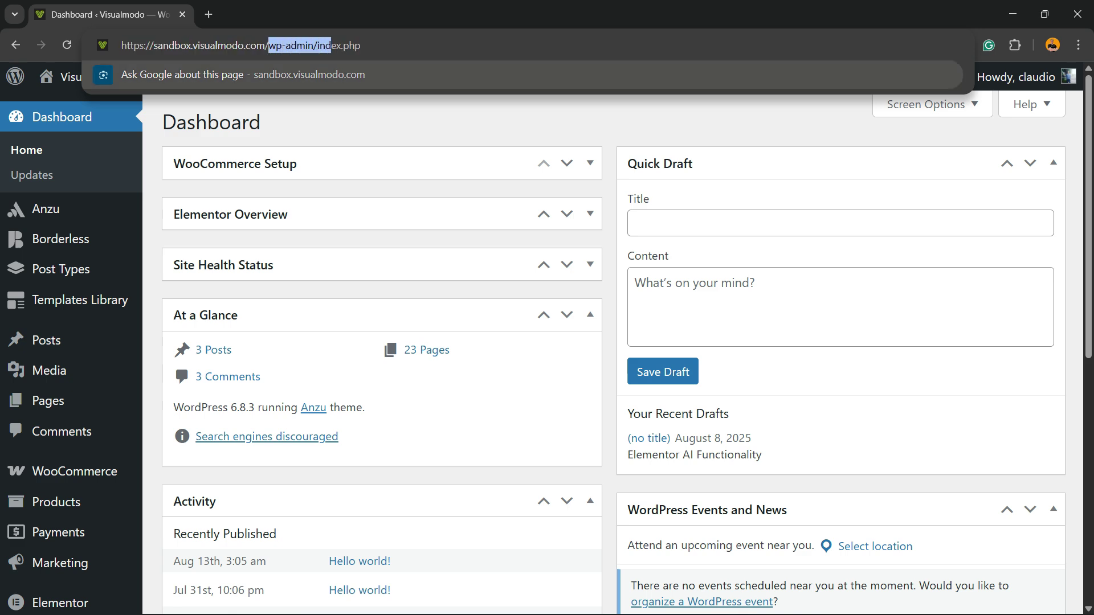
click(342, 122)
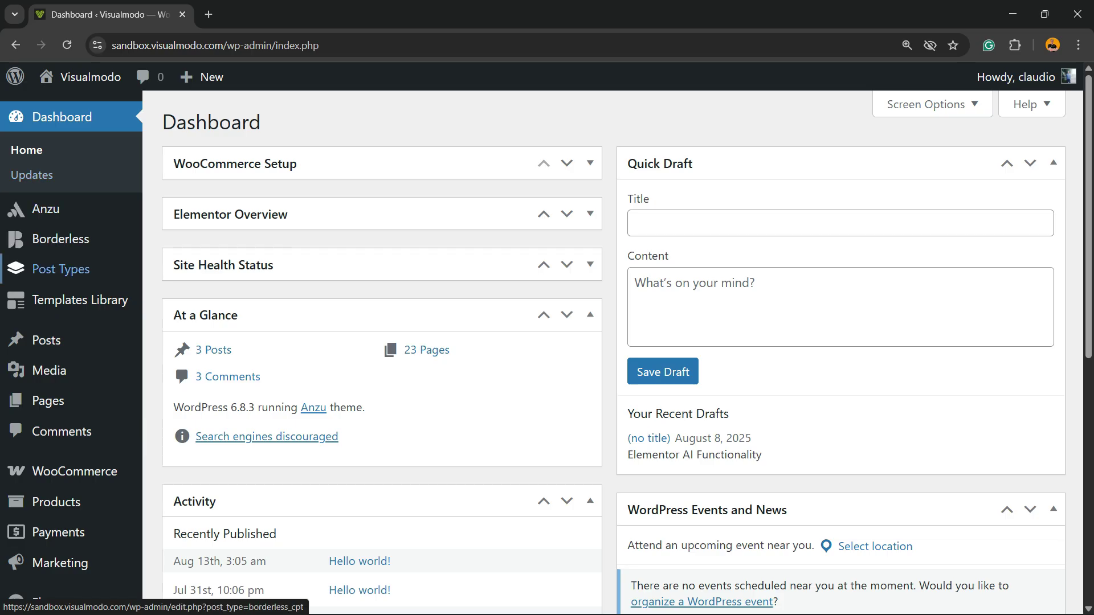
Open the list of all posts and look it over
click(45, 340)
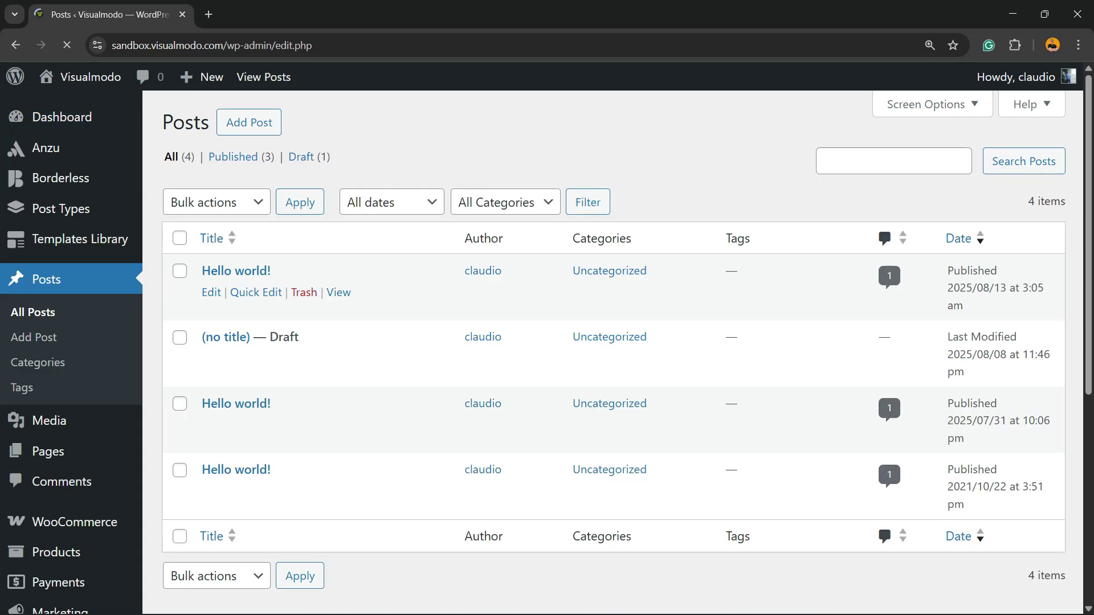
scroll(613, 342, down, 4)
scroll(613, 342, up, 4)
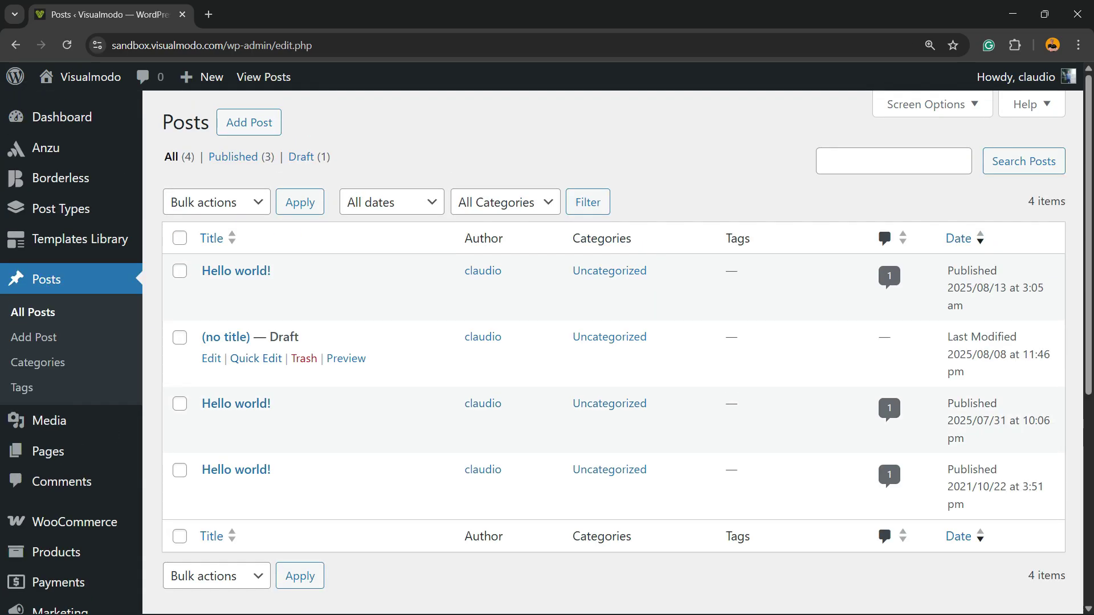
Open the page for adding new plugins to the site
scroll(346, 358, down, 3)
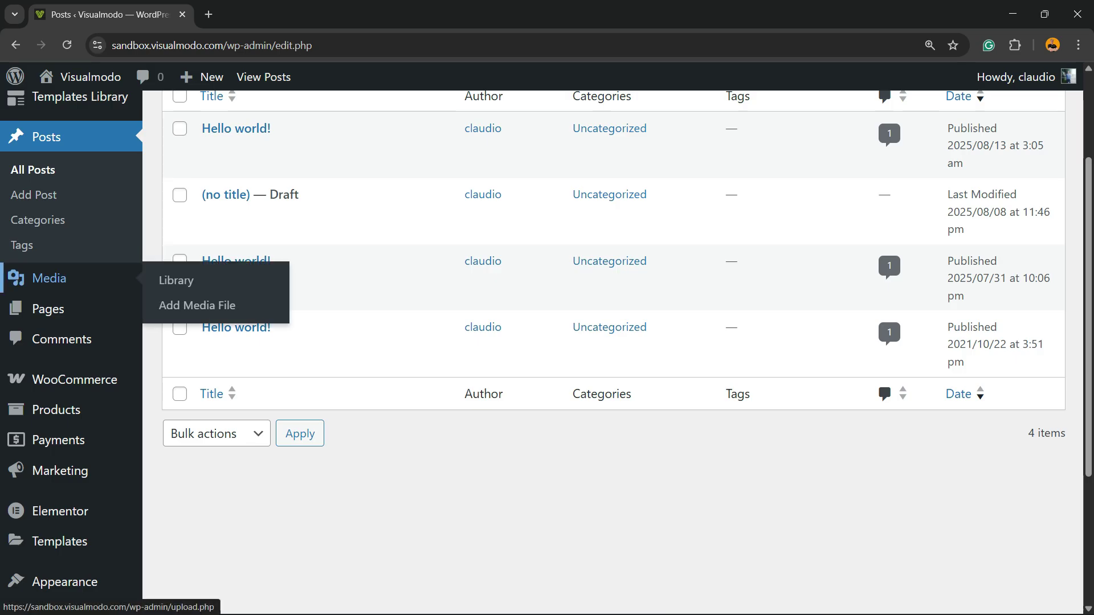
scroll(59, 411, down, 3)
mouse_move(59, 399)
mouse_move(51, 470)
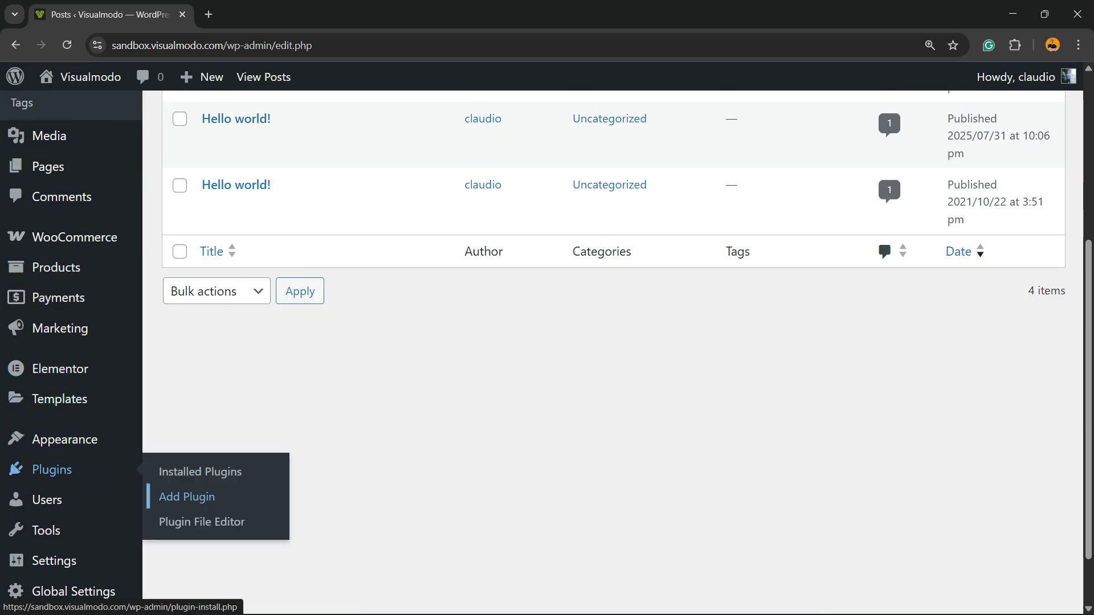
click(187, 497)
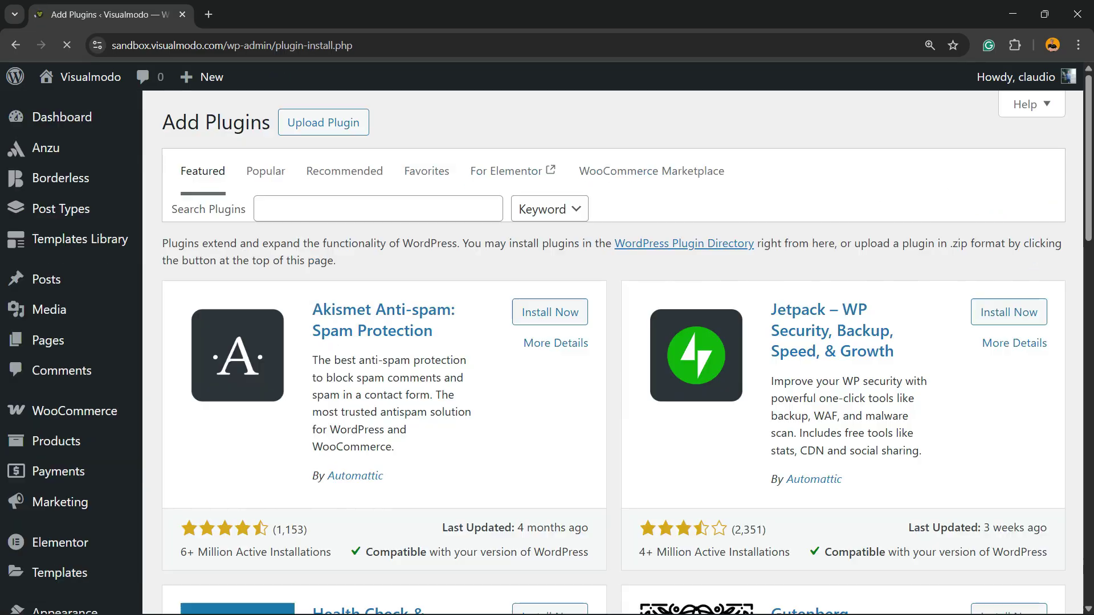
Search the plugin directory for "Ditty – Responsive News Tickers, Sliders, and Lists"
key(ctrl+minus)
drag(692, 159, 760, 160)
click(849, 159)
text(Ditty – Responsive News Tickers, Sliders, and Lists)
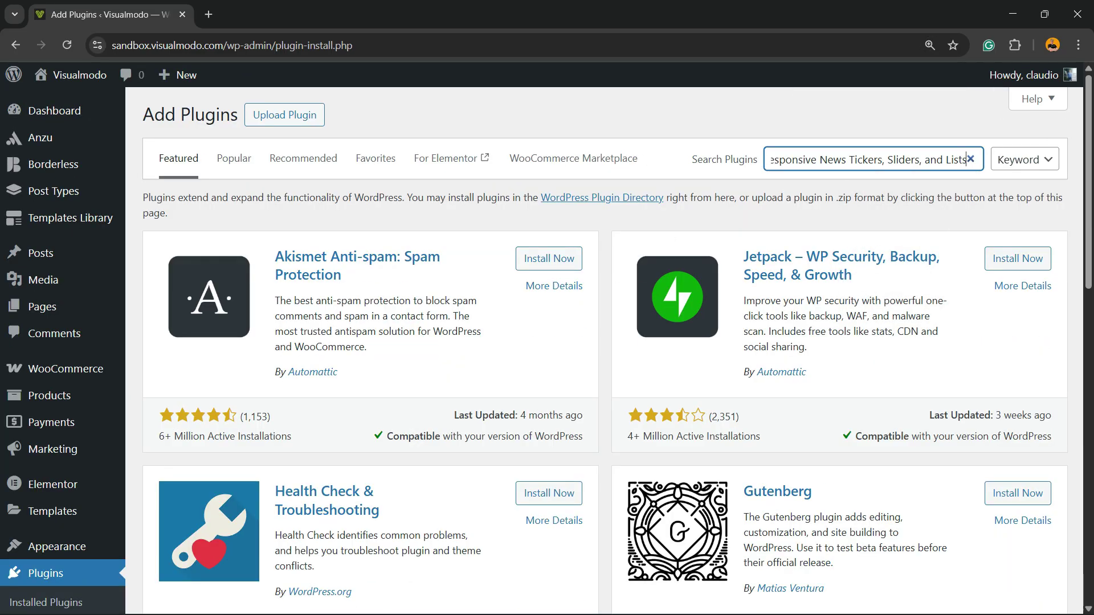
drag(835, 159, 766, 160)
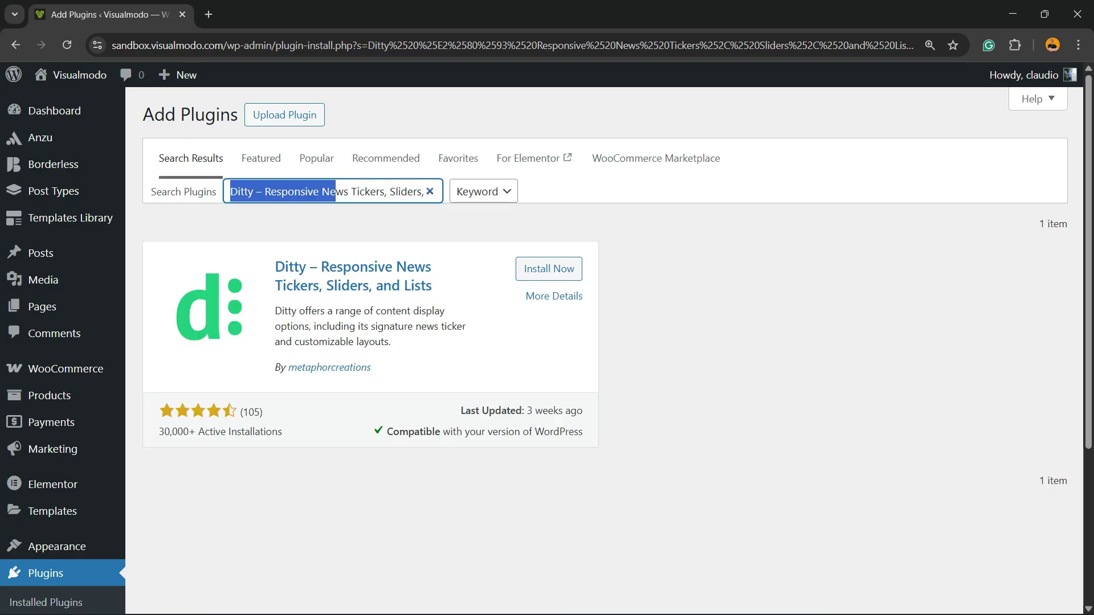
Install and activate the Ditty – Responsive News Tickers, Sliders, and Lists plugin
drag(274, 266, 311, 266)
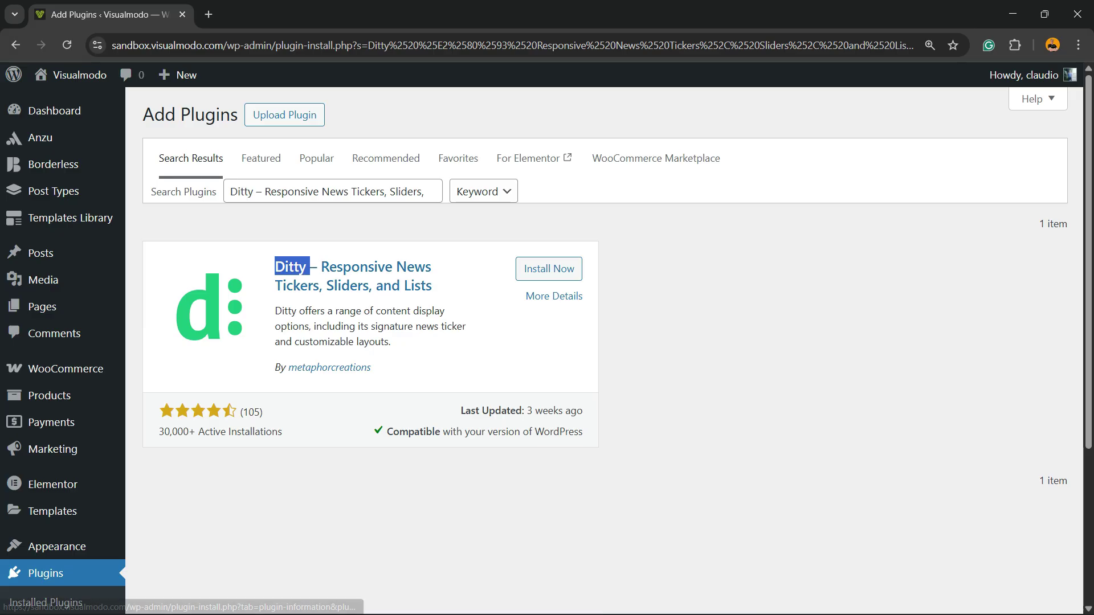
click(548, 268)
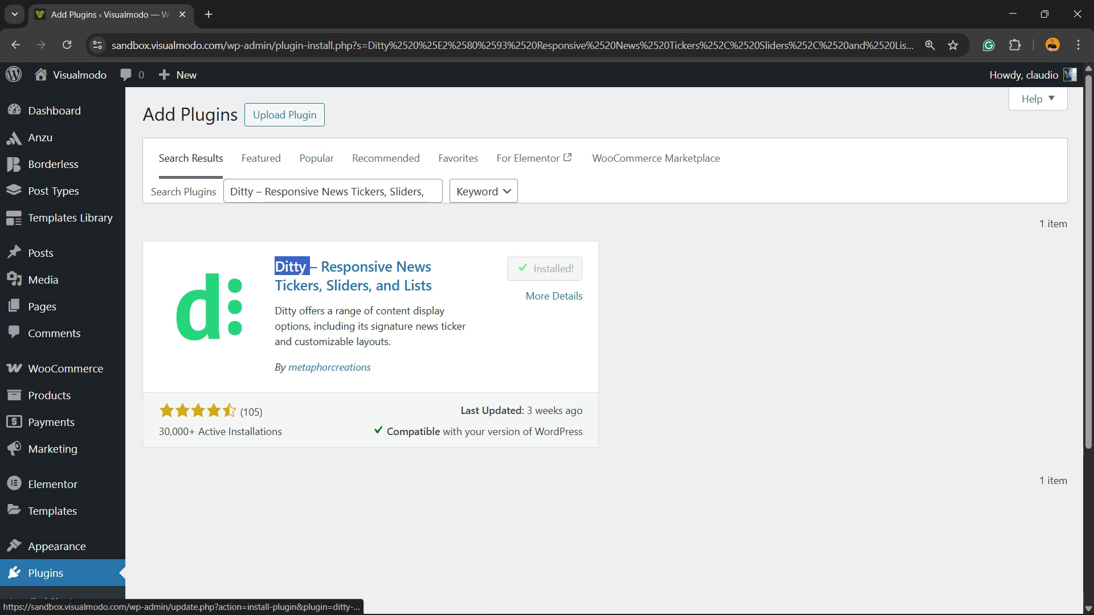
click(551, 268)
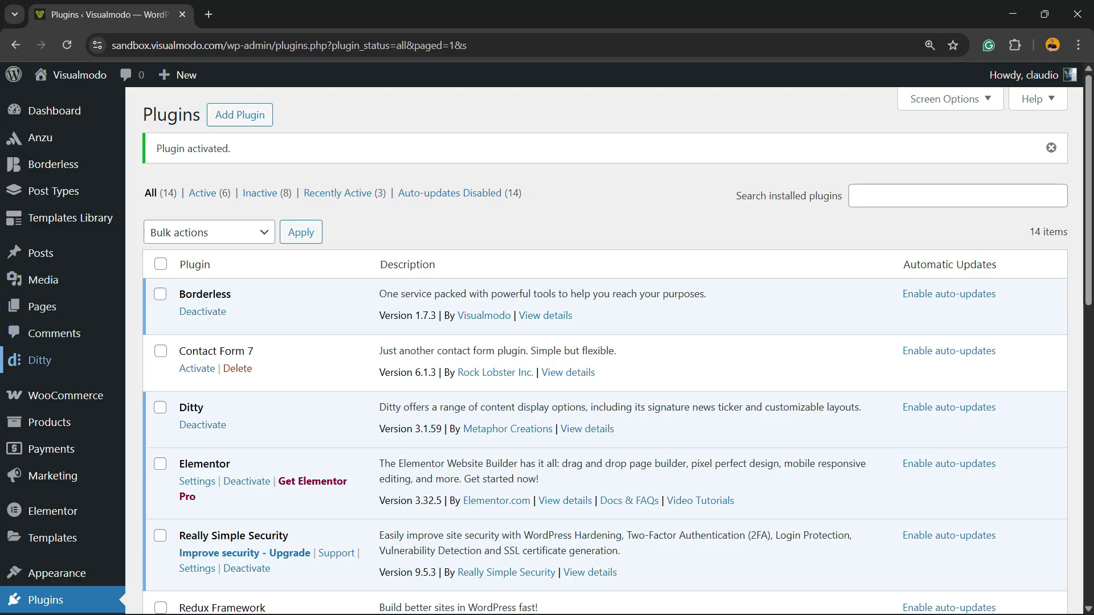
Open Ditty's list of displays and move the existing "New Display" to the trash
mouse_move(57, 361)
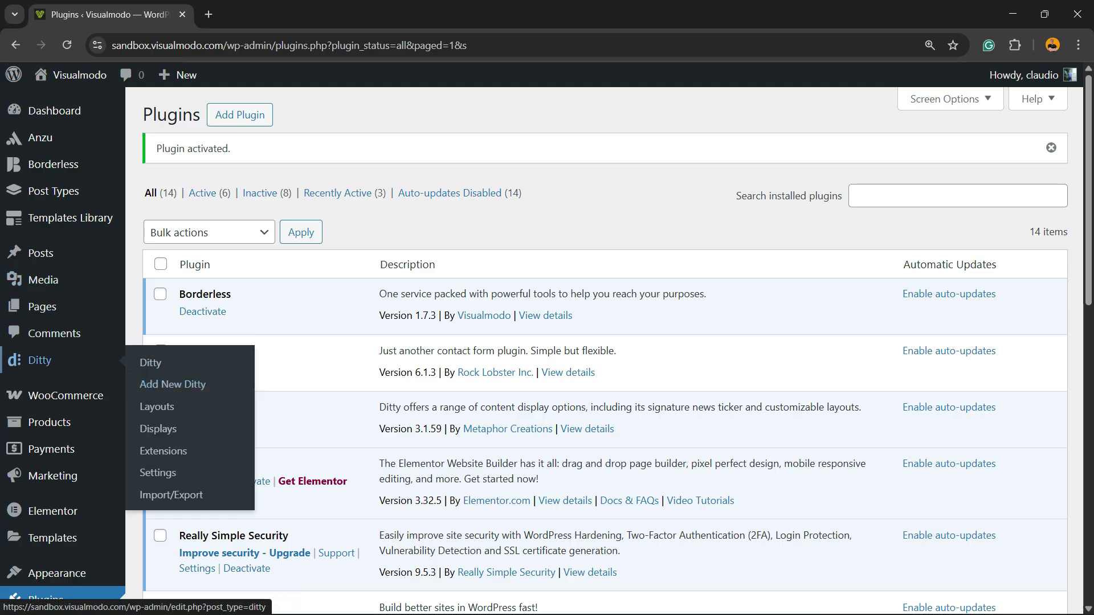
click(159, 429)
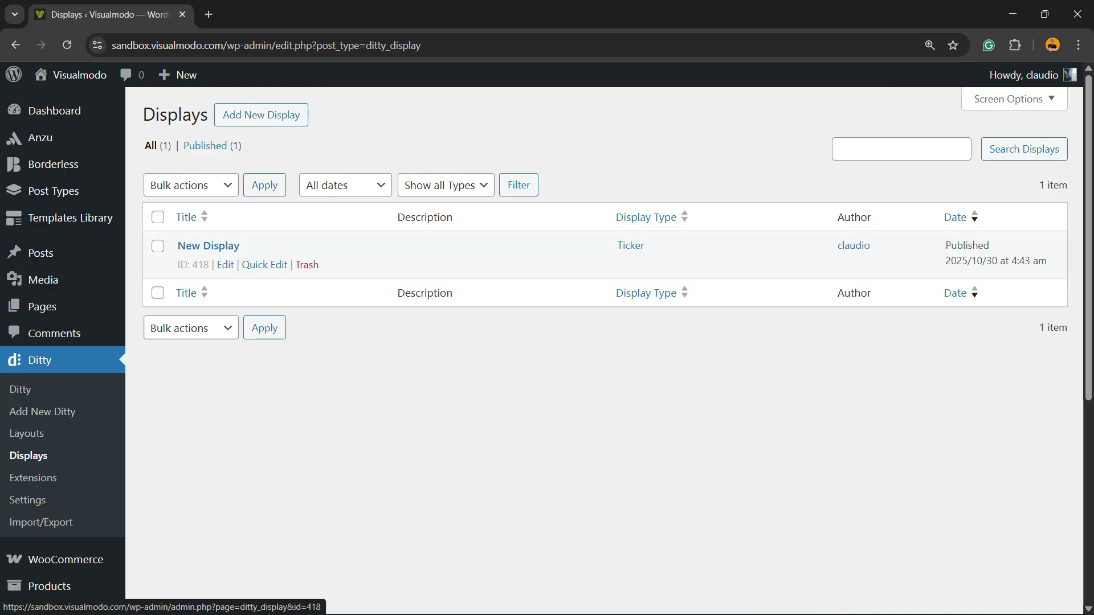
click(307, 265)
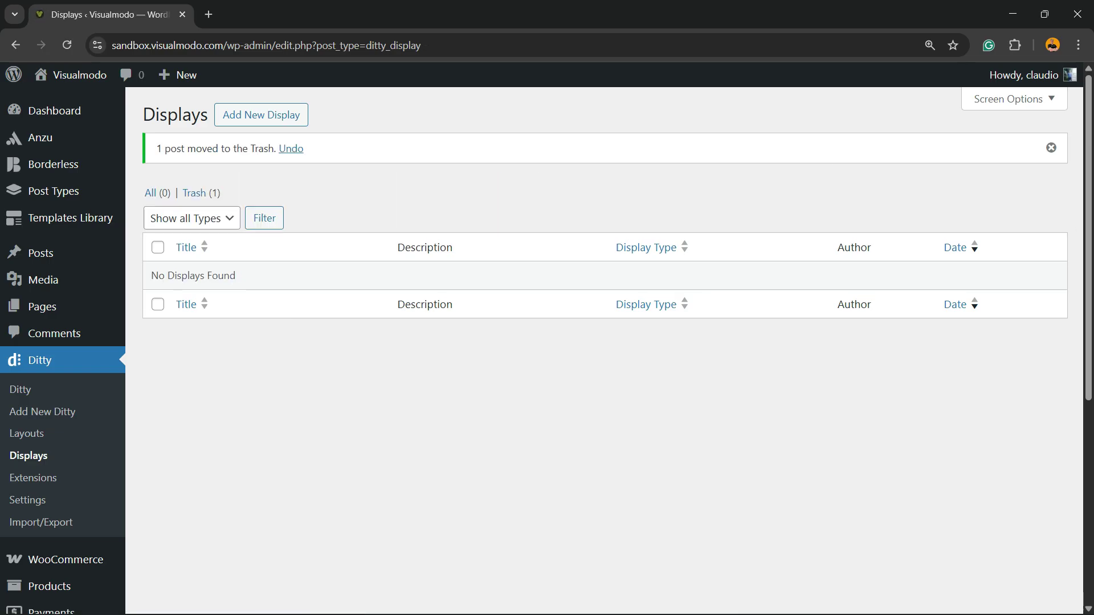
Start a new Ditty display and enlarge the page to view its display type choices
click(262, 117)
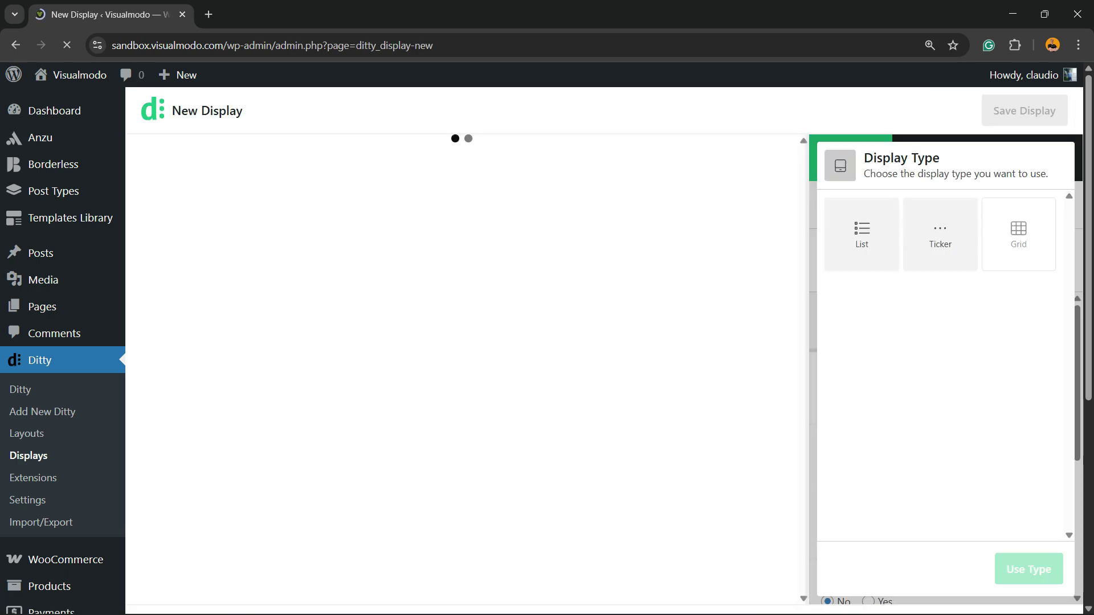
key(ctrl+plus)
key(ctrl+plus)
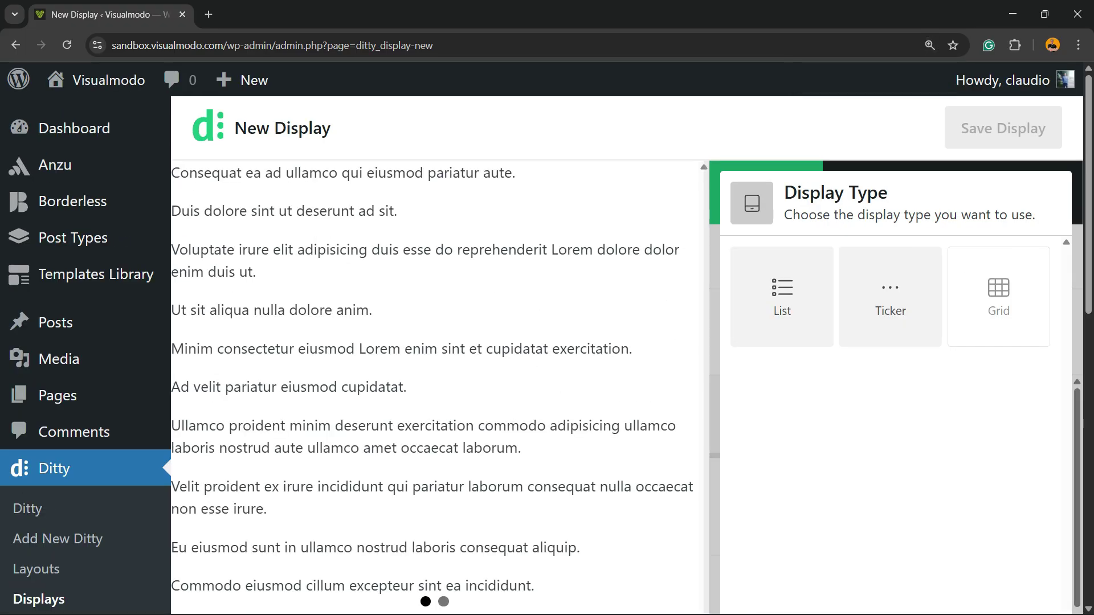
scroll(85, 354, down, 3)
scroll(86, 353, up, 3)
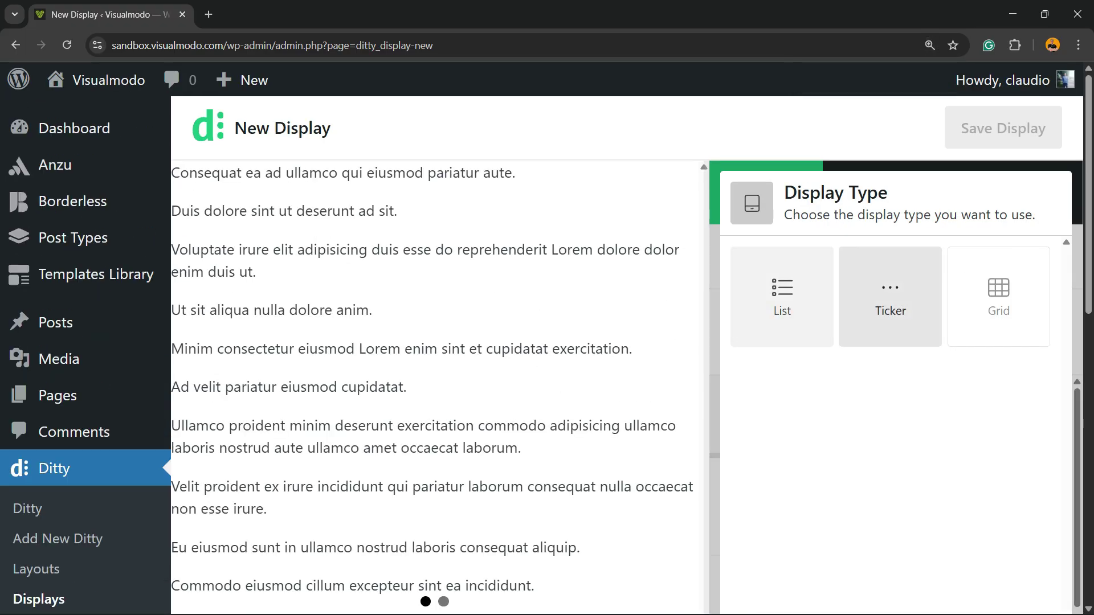
Check the Grid type's requirements, and apply Ticker as the type of the new display
click(998, 296)
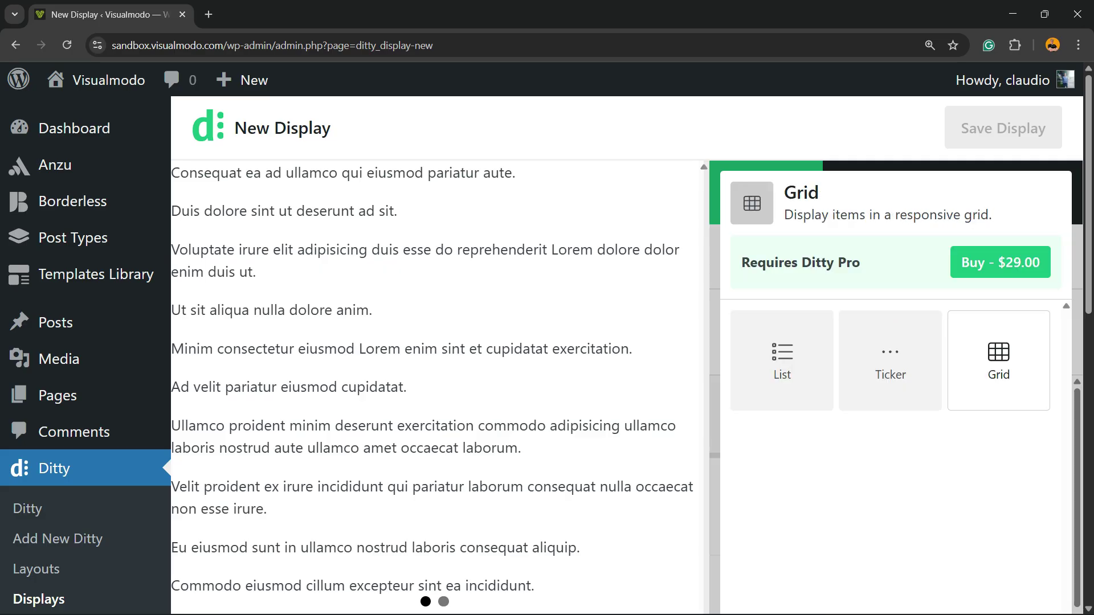
click(890, 360)
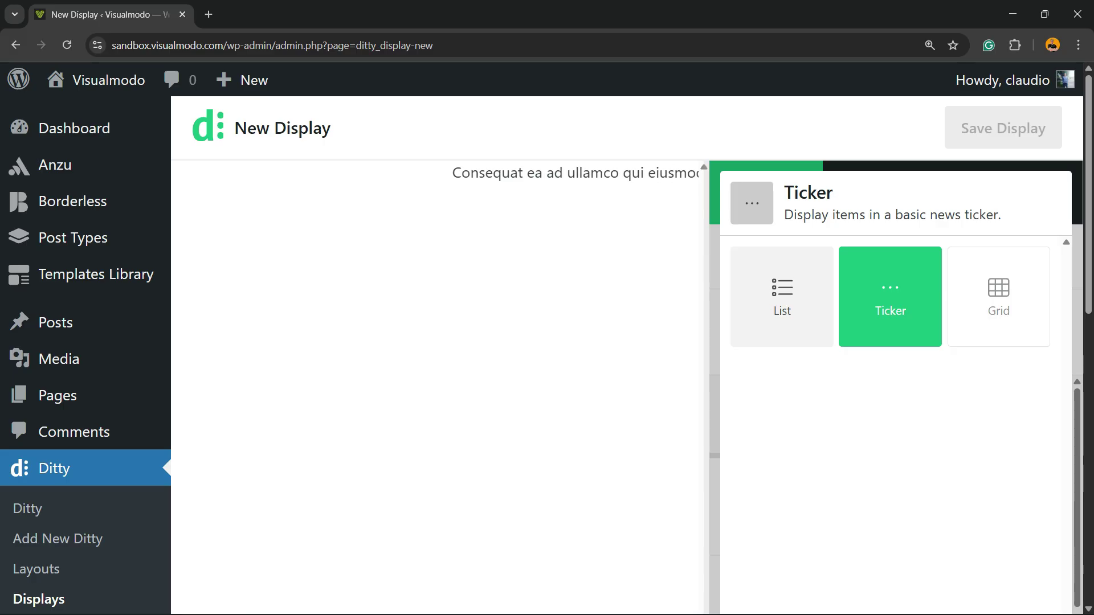
drag(442, 174, 637, 174)
click(637, 174)
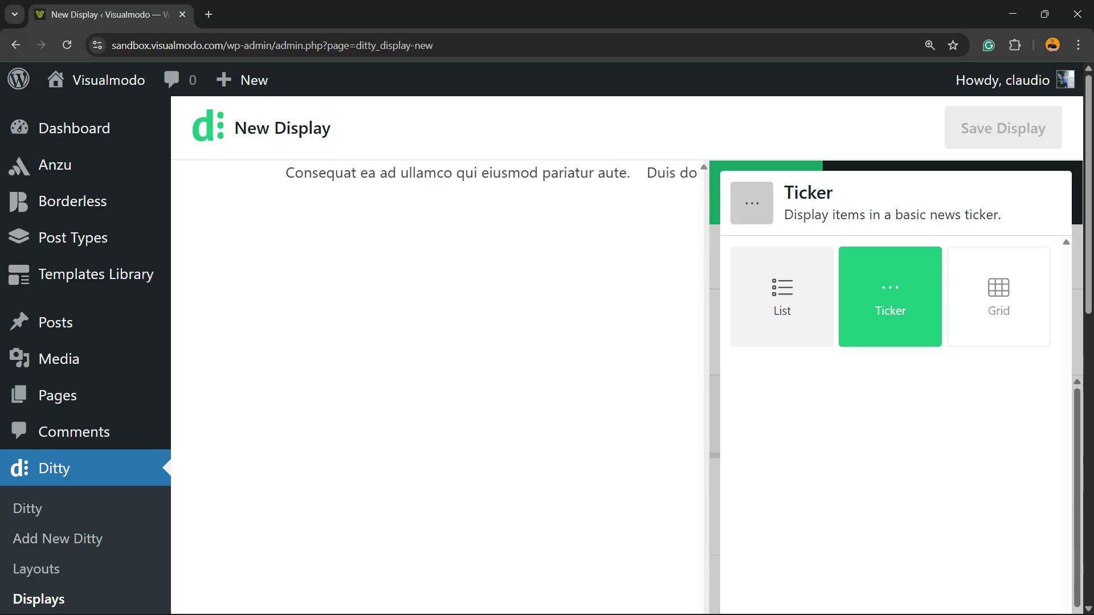
scroll(547, 353, down, 10)
scroll(547, 353, down, 2)
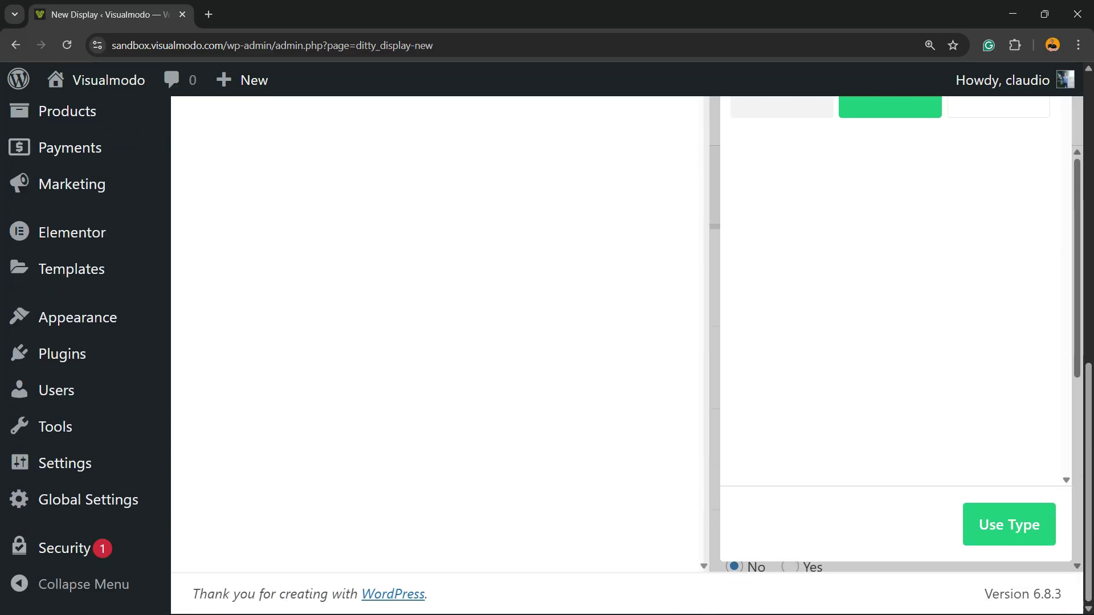
scroll(547, 353, up, 8)
scroll(547, 353, down, 8)
click(1010, 524)
Examine the ticker's General settings for direction, item max width and wrapping of item elements
scroll(890, 353, up, 3)
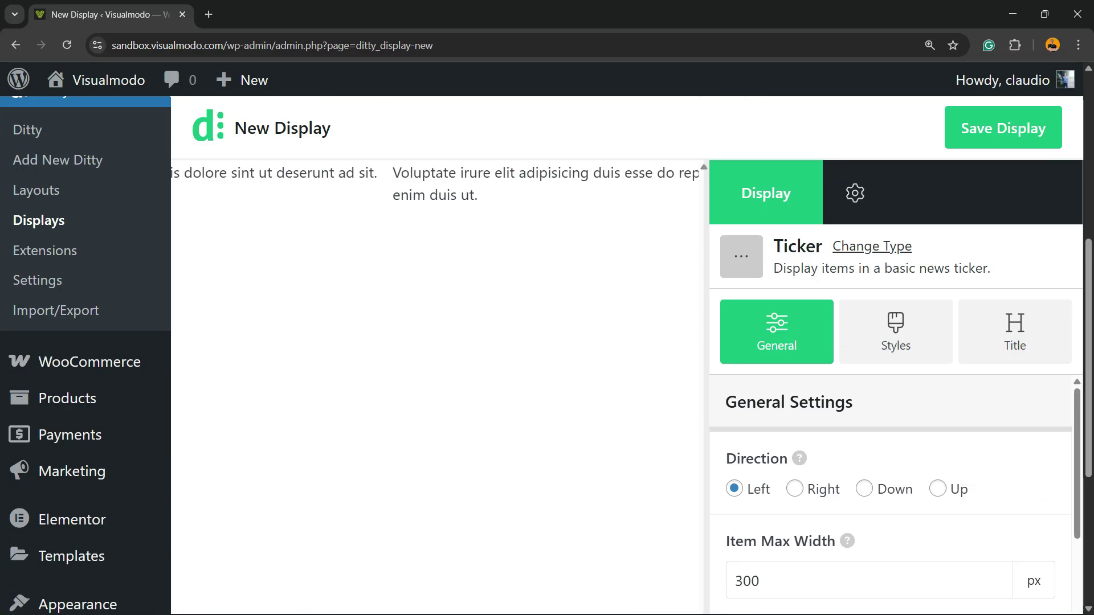
scroll(890, 456, down, 1)
scroll(547, 353, up, 1)
scroll(895, 456, up, 3)
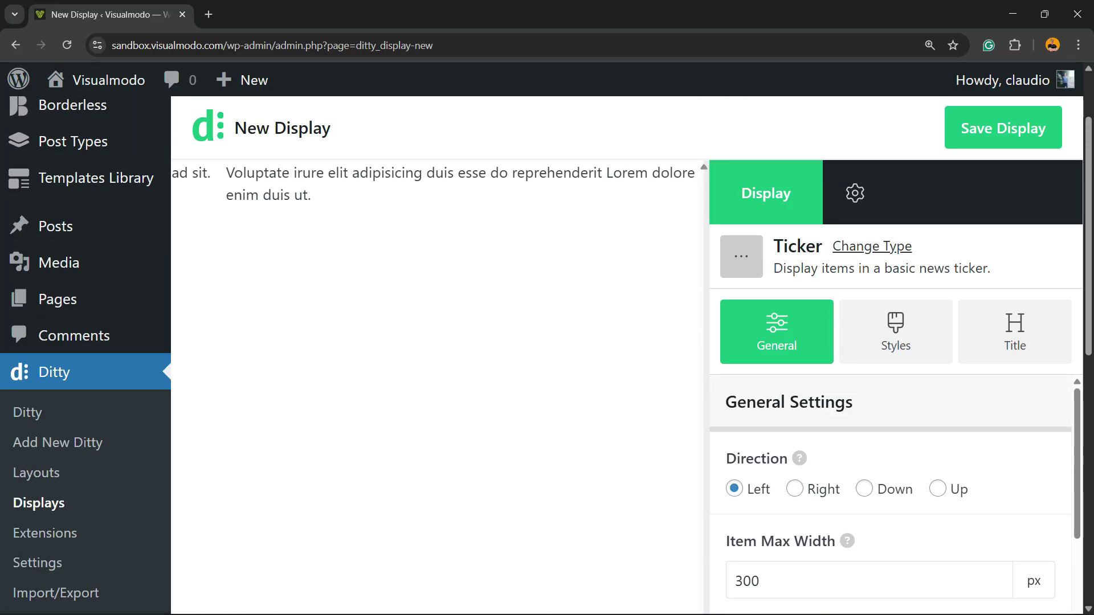
scroll(895, 455, down, 2)
scroll(895, 467, up, 2)
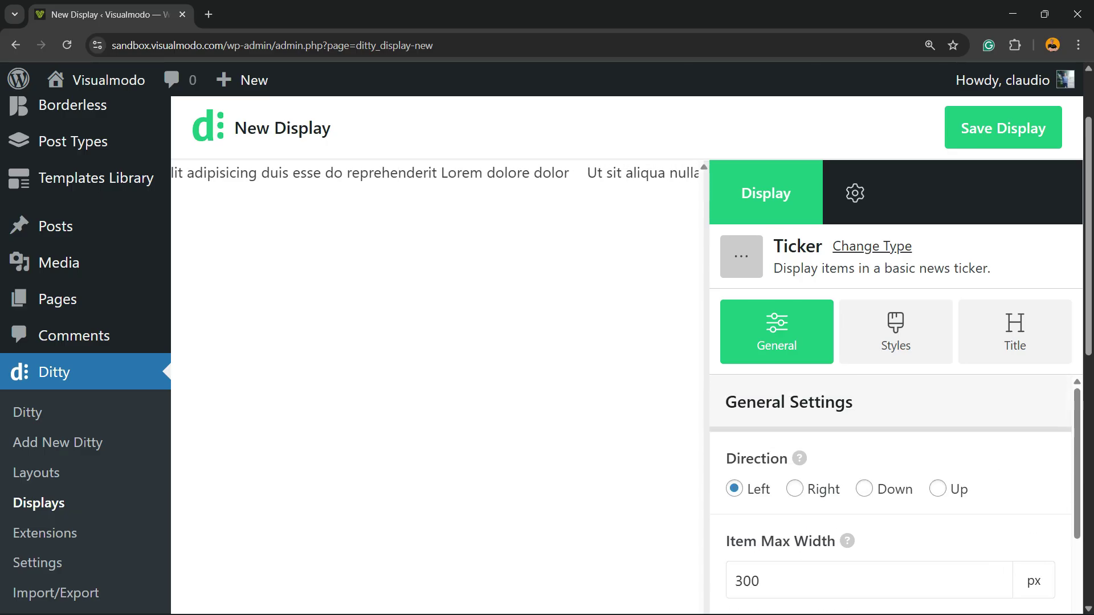
scroll(894, 444, down, 2)
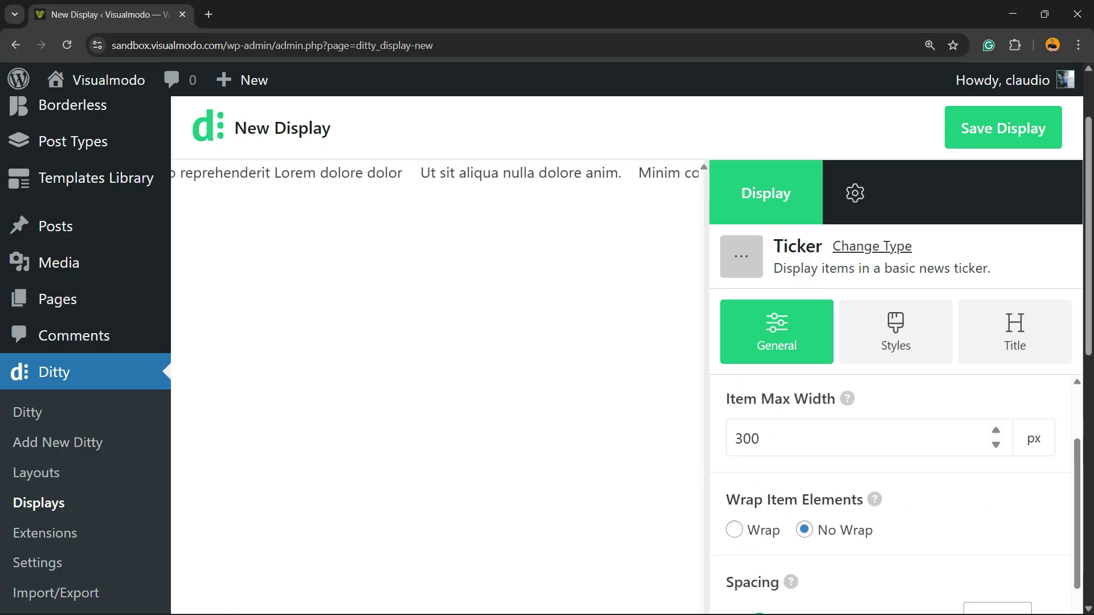
click(855, 438)
scroll(855, 439, up, 2)
scroll(855, 438, down, 2)
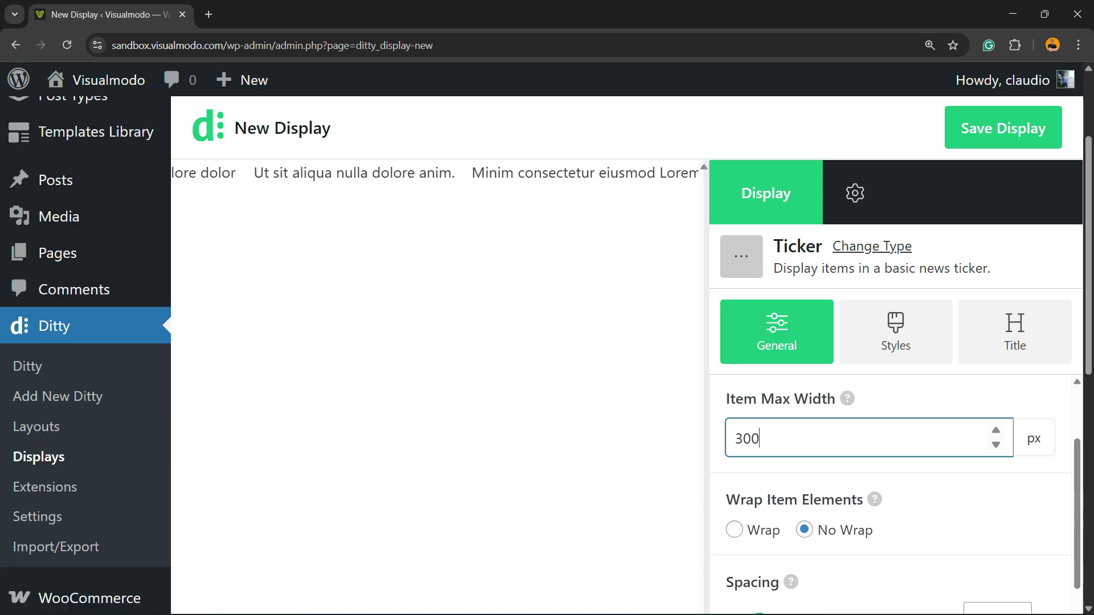
scroll(877, 479, down, 2)
scroll(878, 479, up, 2)
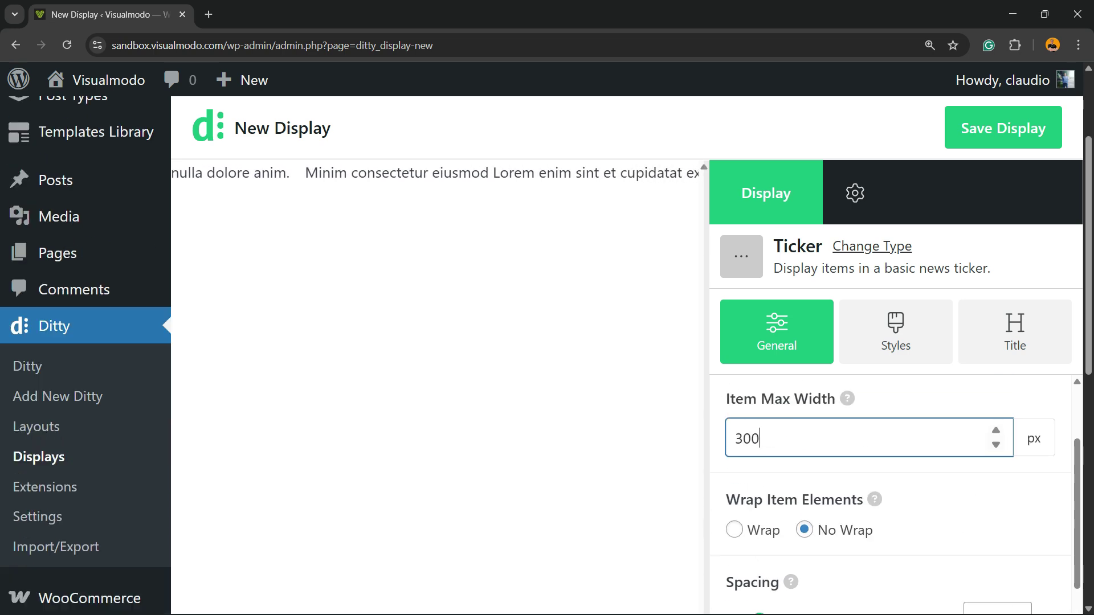
Try the Wrap option for the ticker's item elements and switch back to No Wrap
click(734, 530)
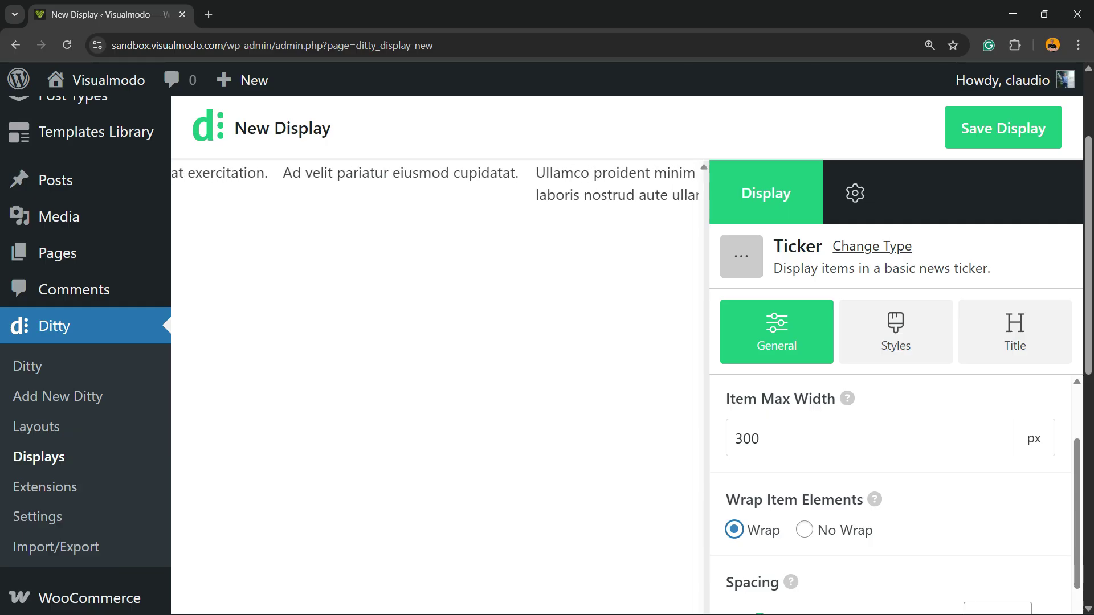
click(805, 530)
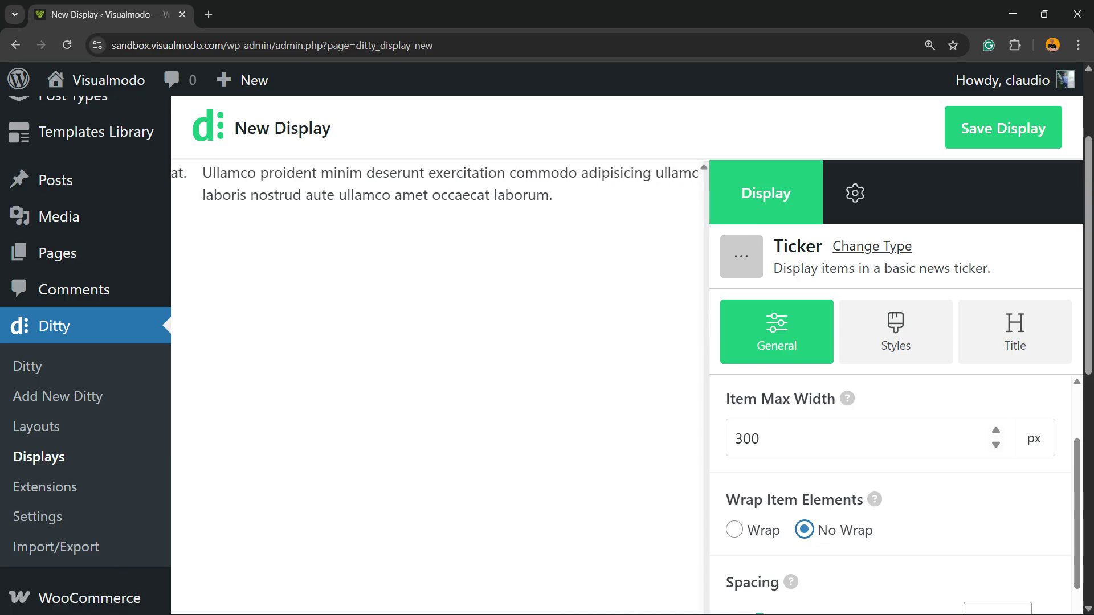
Examine the ticker's remaining General settings for spacing, speed, height ease, height speed, initial display, item cloning and item wrapping
scroll(995, 439, down, 3)
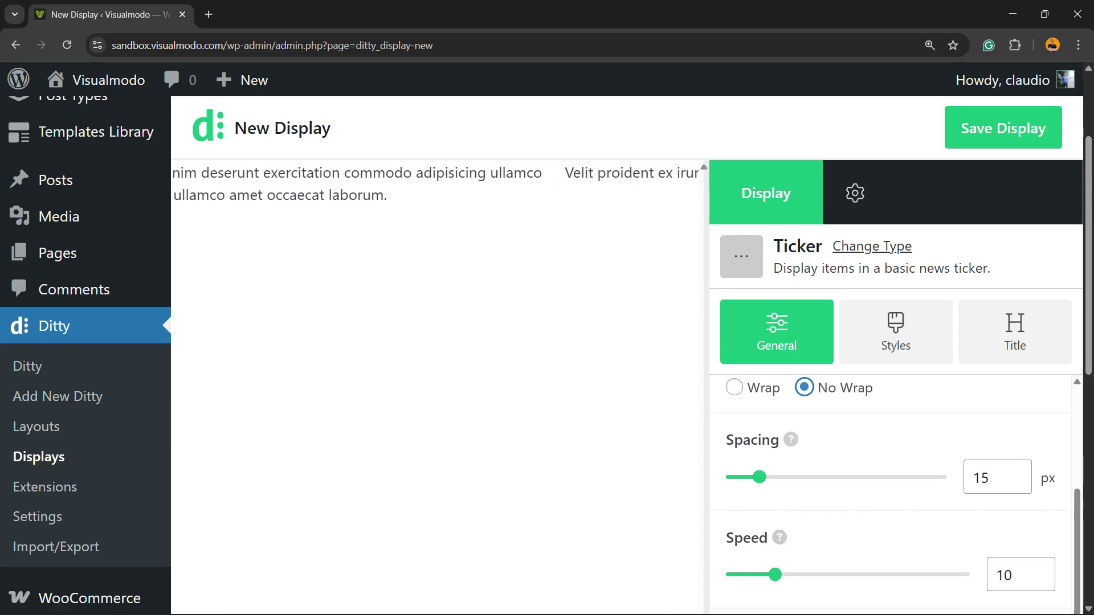
scroll(895, 495, down, 3)
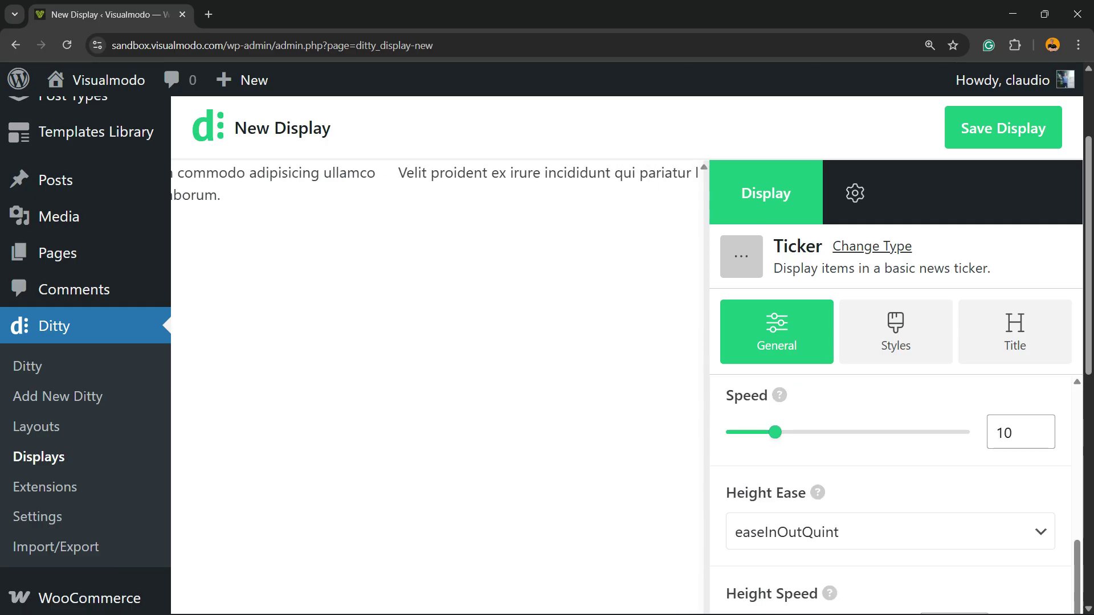
scroll(895, 495, down, 3)
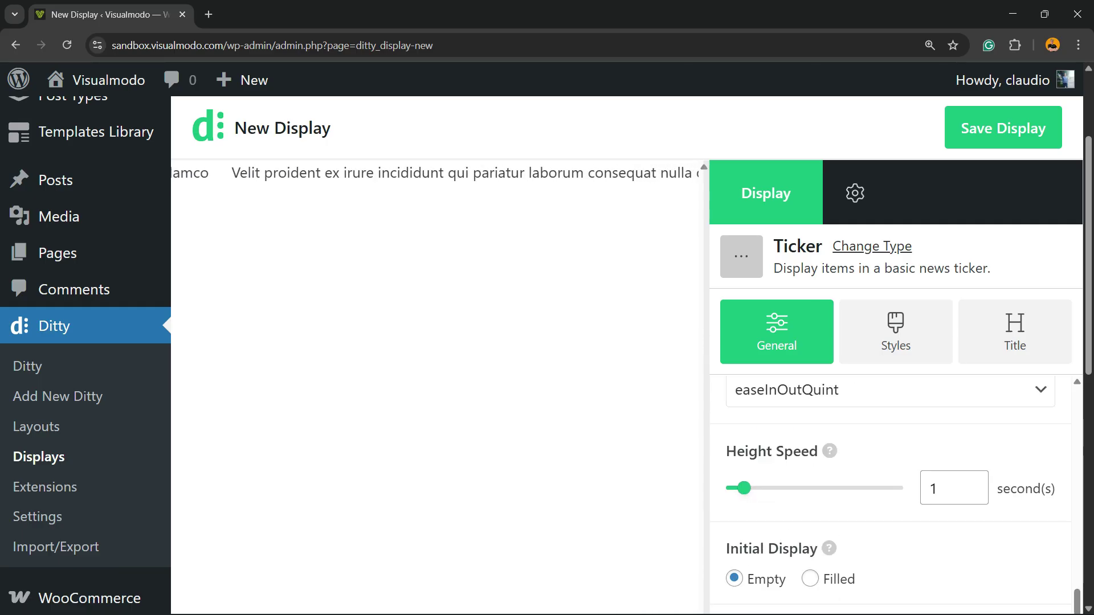
scroll(894, 496, down, 3)
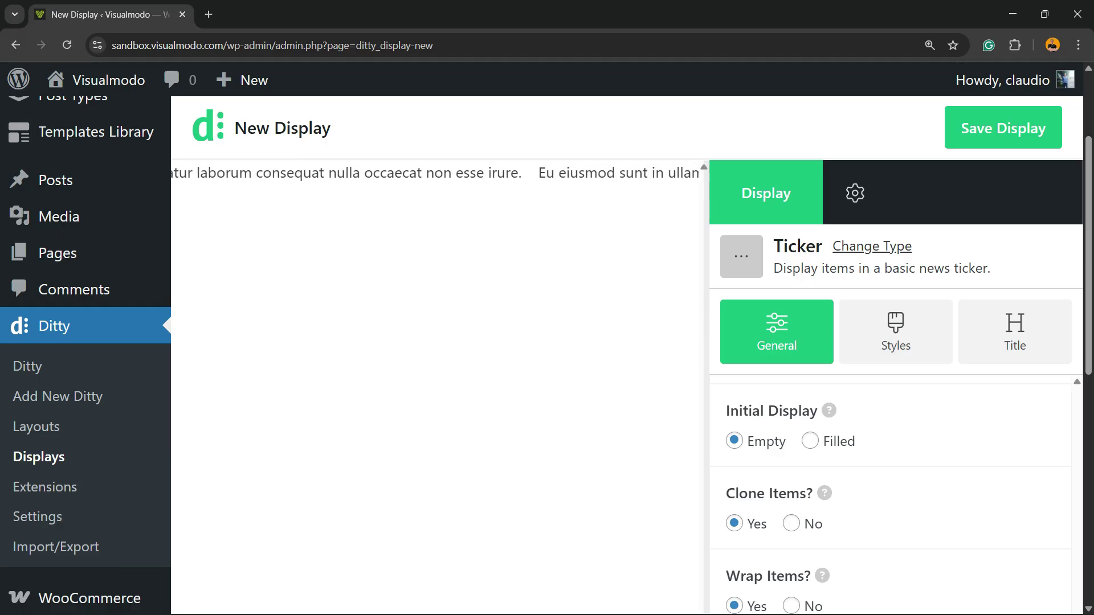
scroll(894, 496, down, 5)
scroll(895, 496, up, 10)
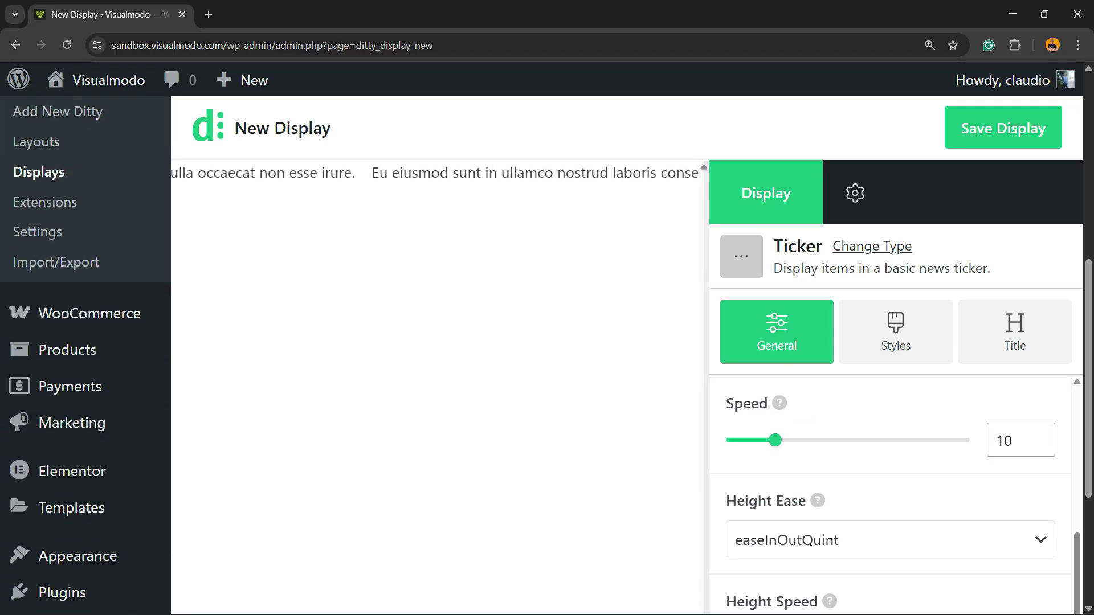
Open the ticker's style settings and examine the Item Styles options for typography, background color and padding
click(896, 332)
scroll(895, 496, down, 3)
scroll(895, 495, up, 3)
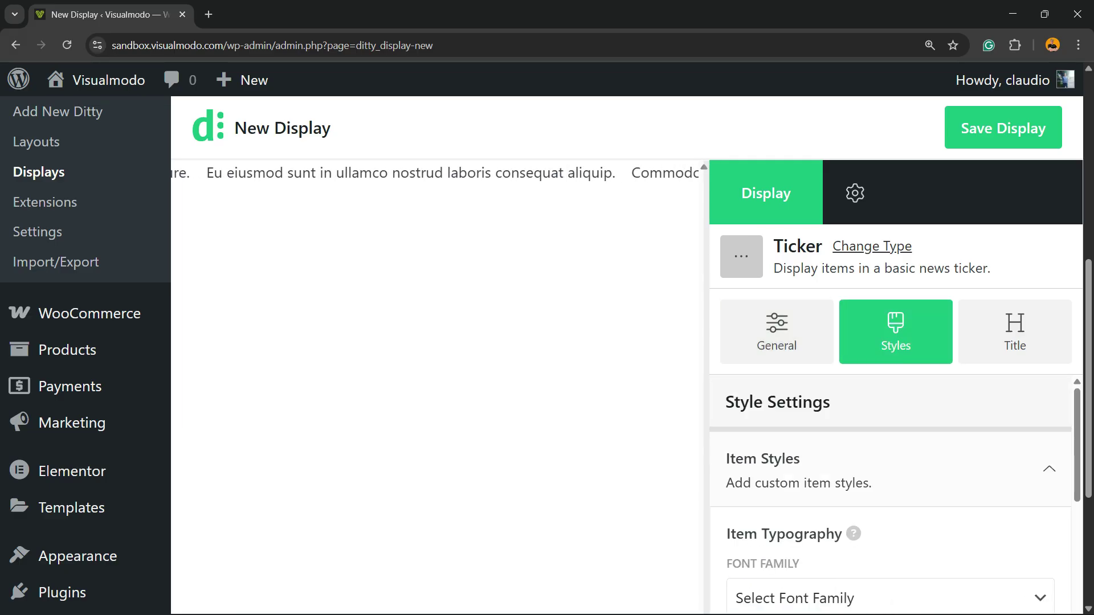
scroll(894, 496, down, 3)
scroll(895, 496, up, 3)
scroll(894, 496, down, 3)
scroll(890, 496, down, 8)
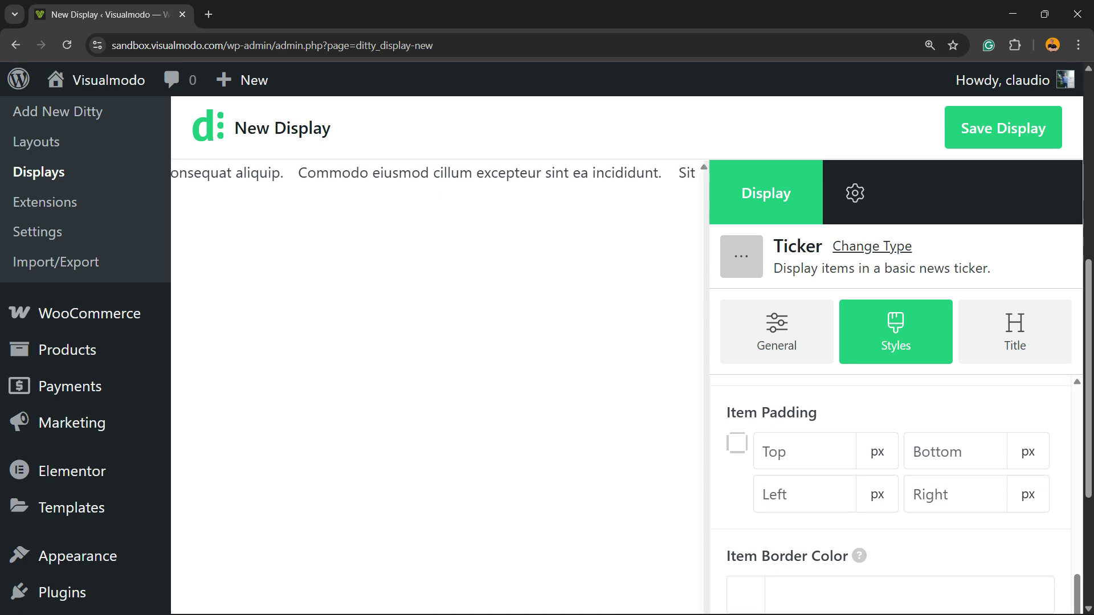
scroll(891, 496, up, 3)
scroll(891, 495, down, 1)
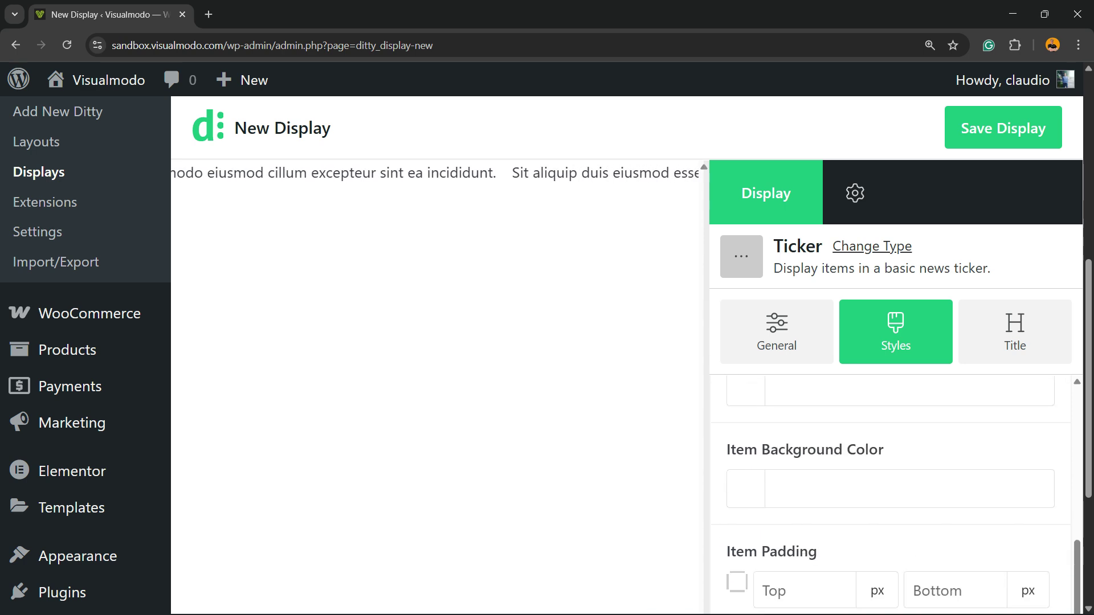
Set the Item Background Color to a light pinkish grey, rgba(221, 213, 213, 1)
click(890, 488)
click(745, 489)
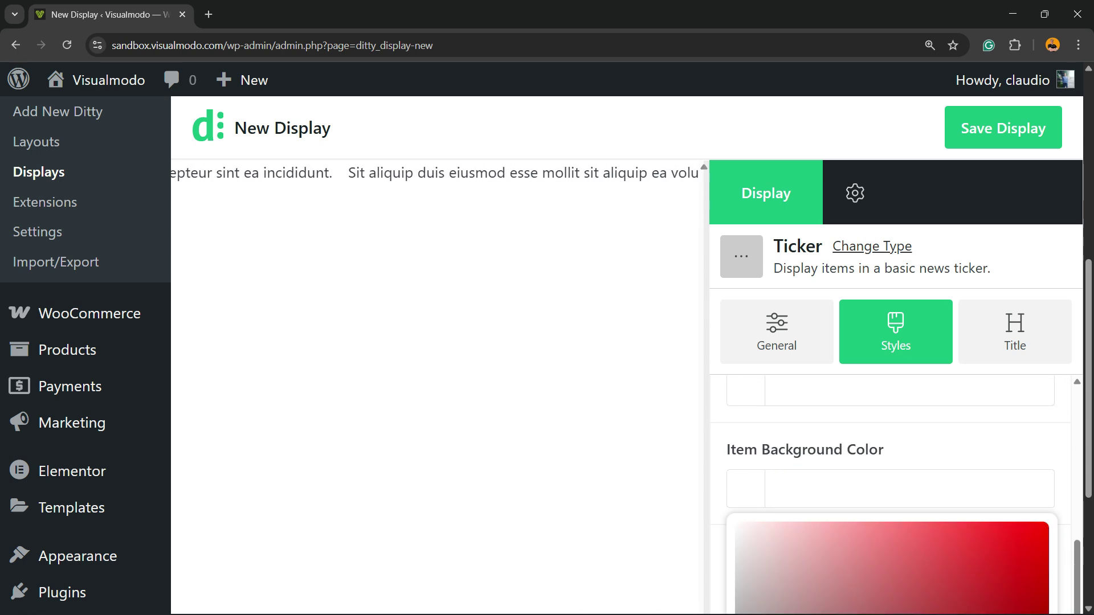
click(794, 566)
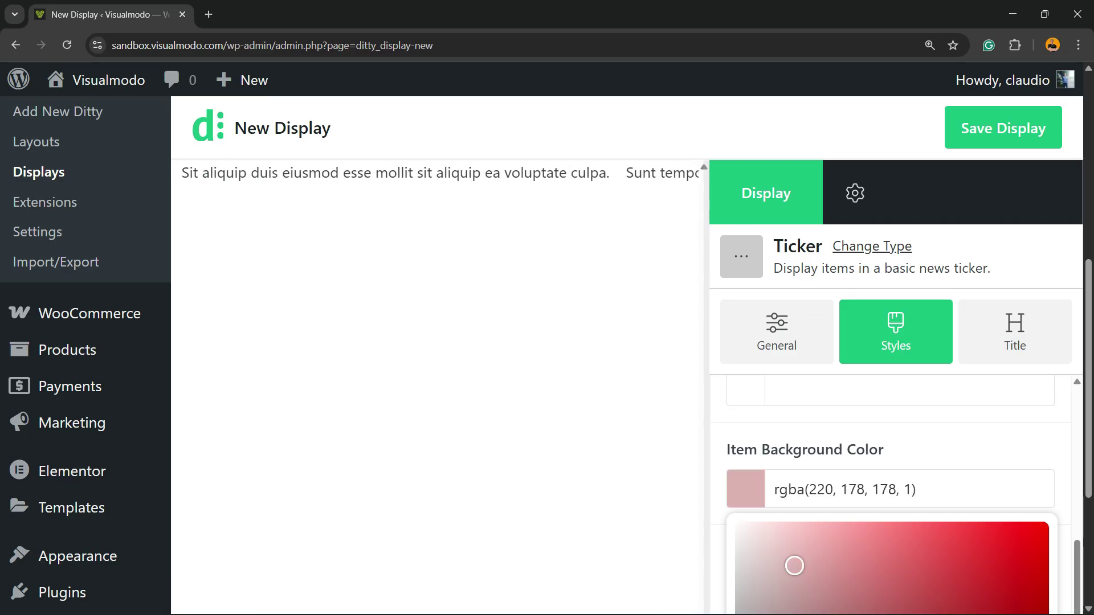
scroll(895, 496, down, 3)
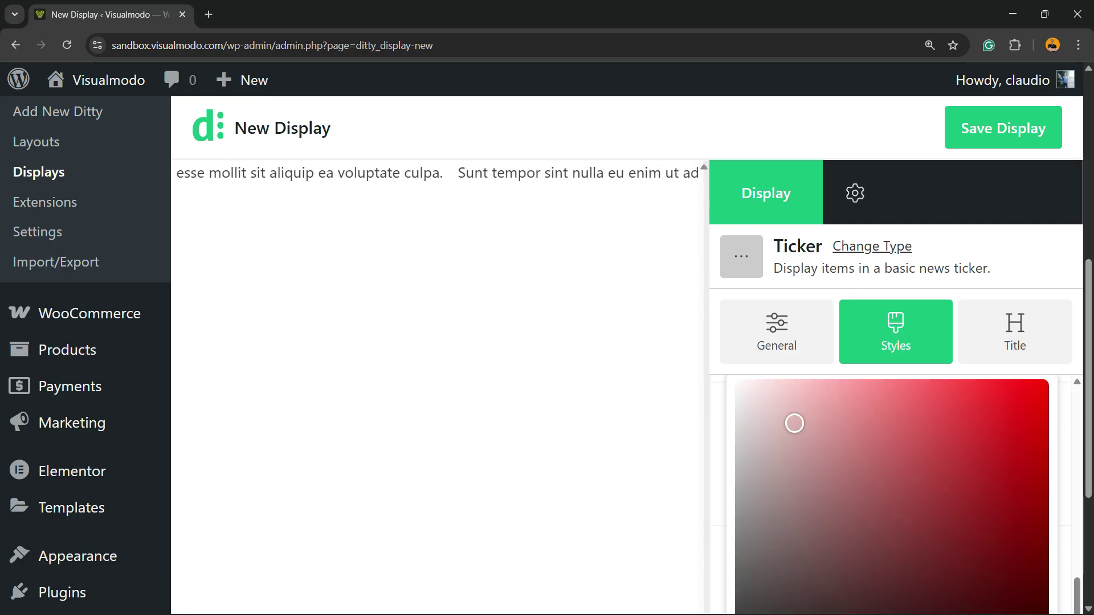
click(763, 524)
click(763, 452)
click(747, 420)
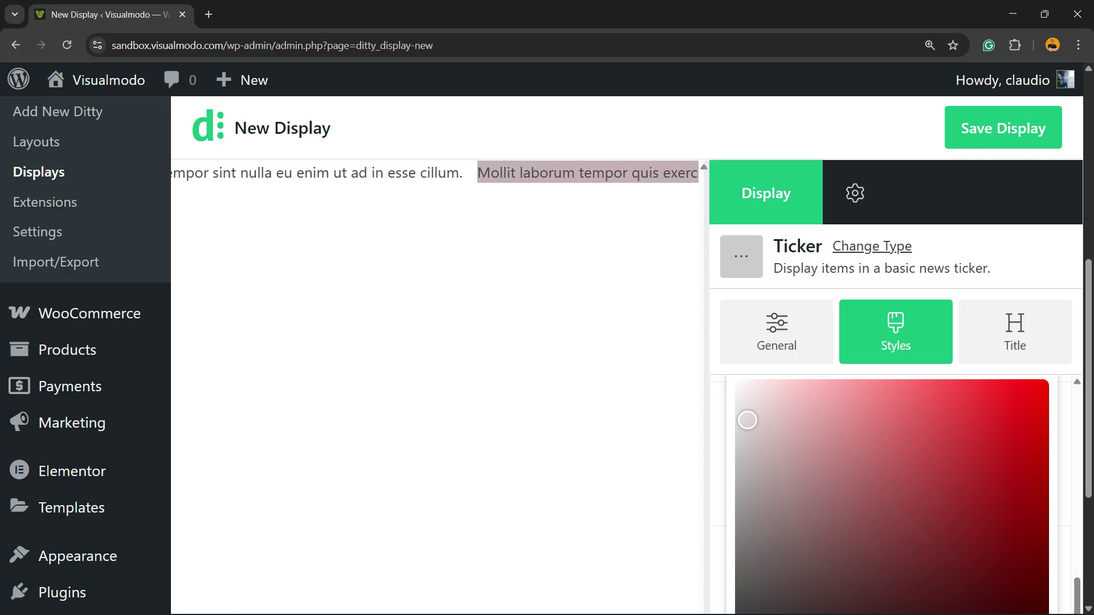
Examine the color picker's options and the item text color, link color, padding and border settings
scroll(894, 496, up, 3)
scroll(894, 496, up, 3)
scroll(894, 496, up, 3)
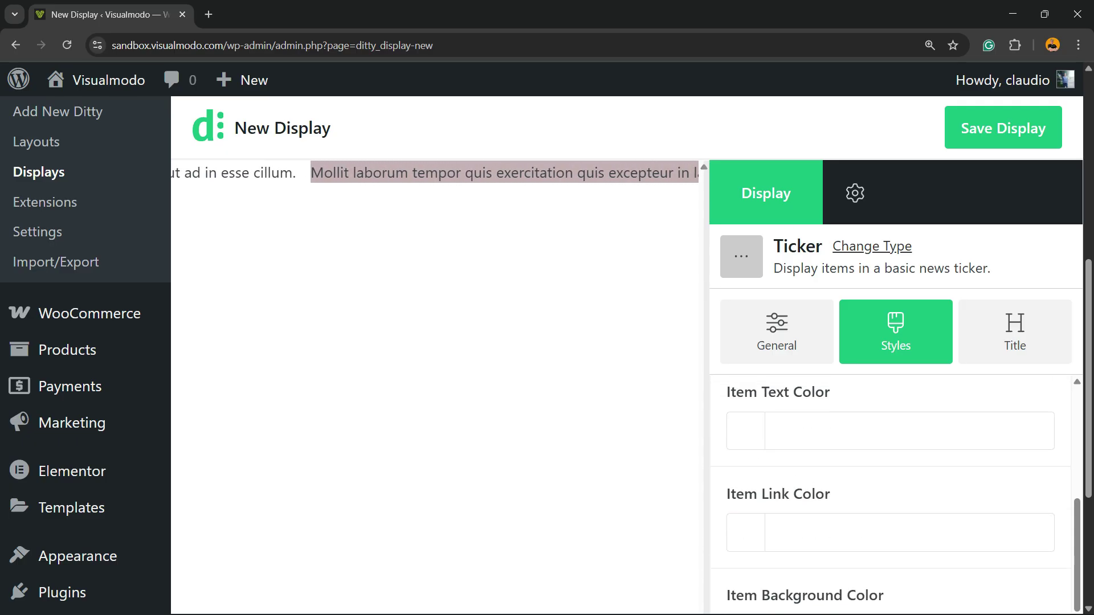
scroll(895, 496, down, 3)
scroll(894, 496, down, 5)
scroll(895, 495, up, 1)
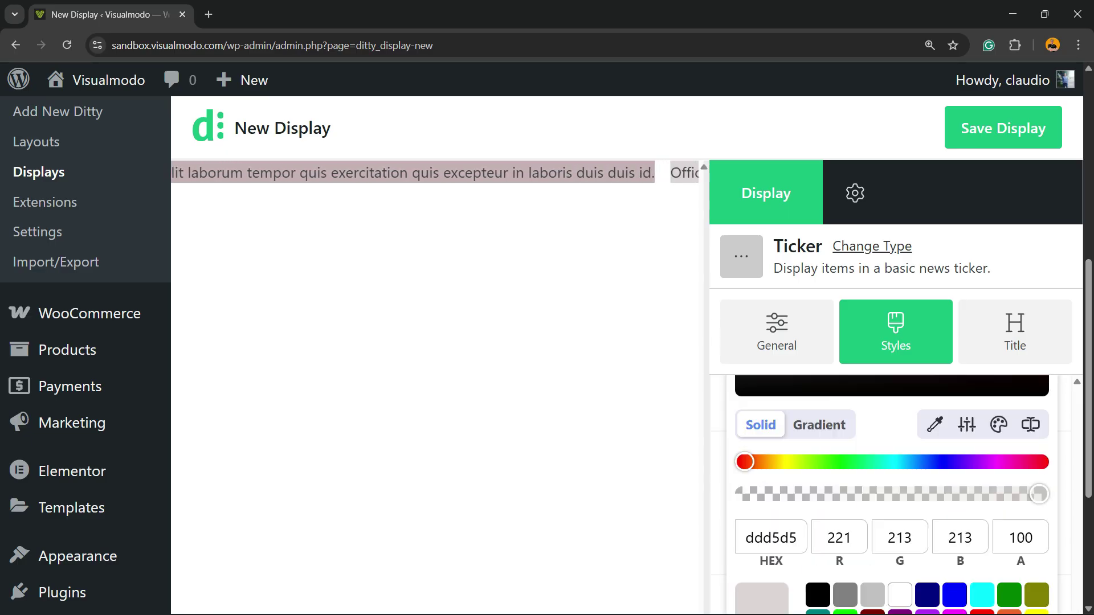
scroll(895, 495, down, 1)
scroll(895, 496, up, 3)
scroll(895, 495, up, 6)
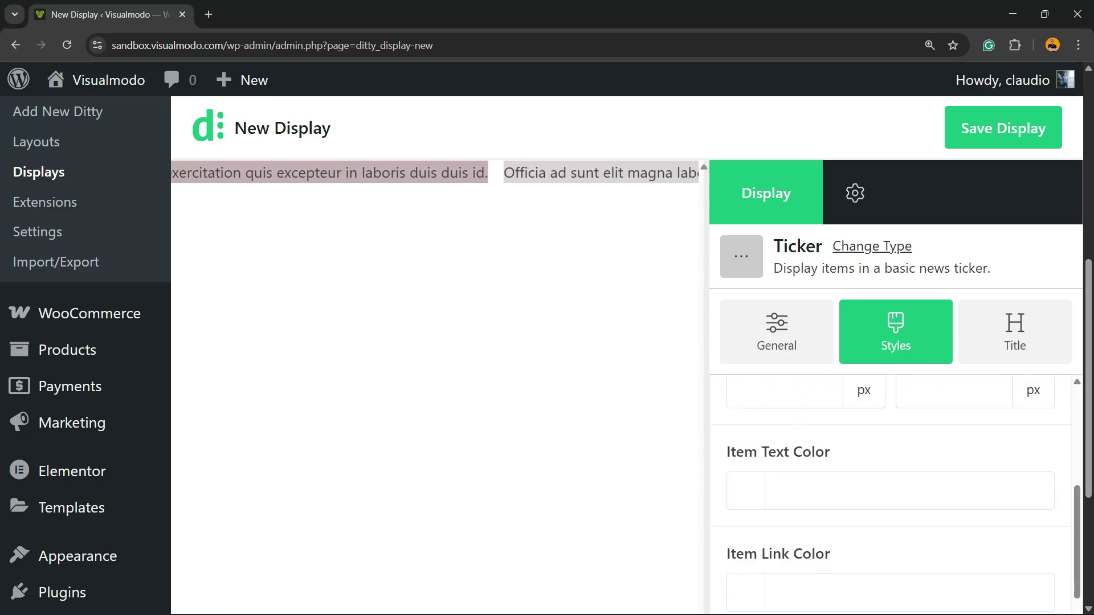
scroll(894, 496, down, 4)
scroll(894, 496, down, 5)
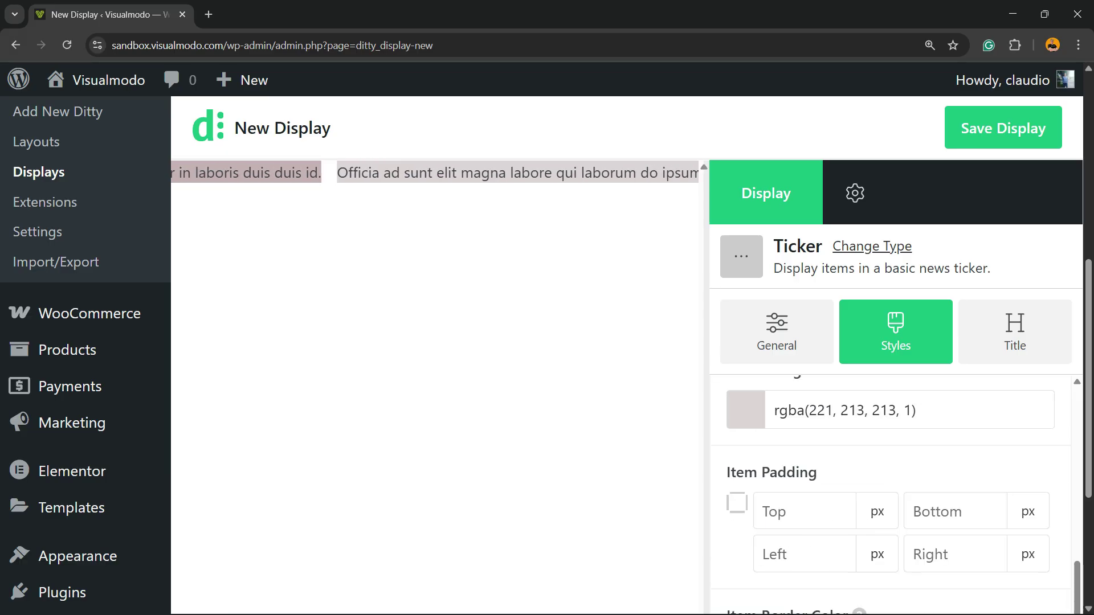
scroll(894, 495, down, 2)
scroll(895, 495, up, 2)
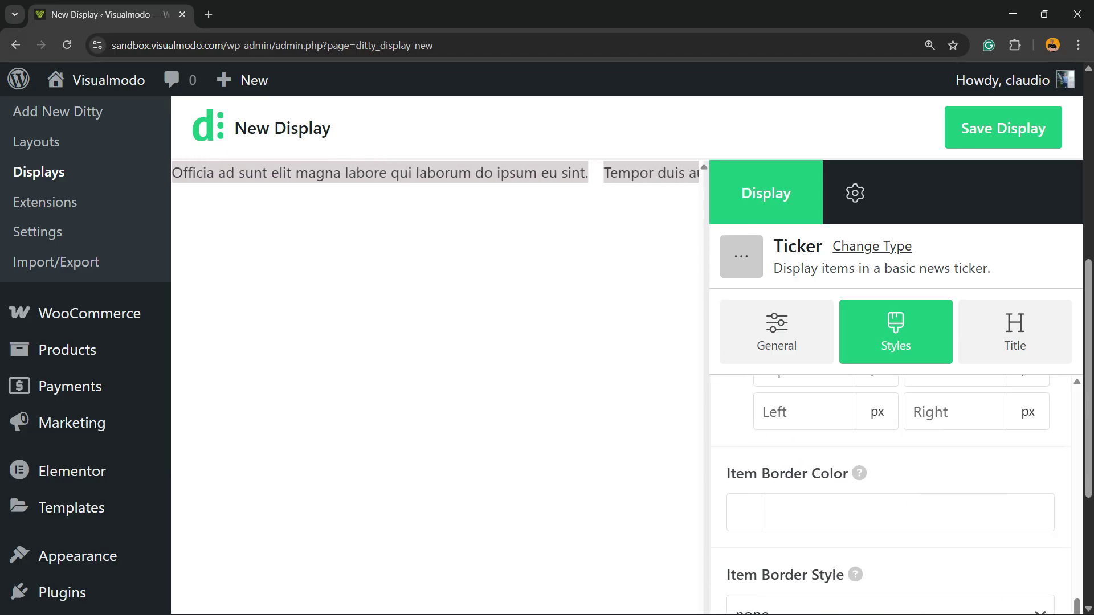
scroll(894, 496, down, 4)
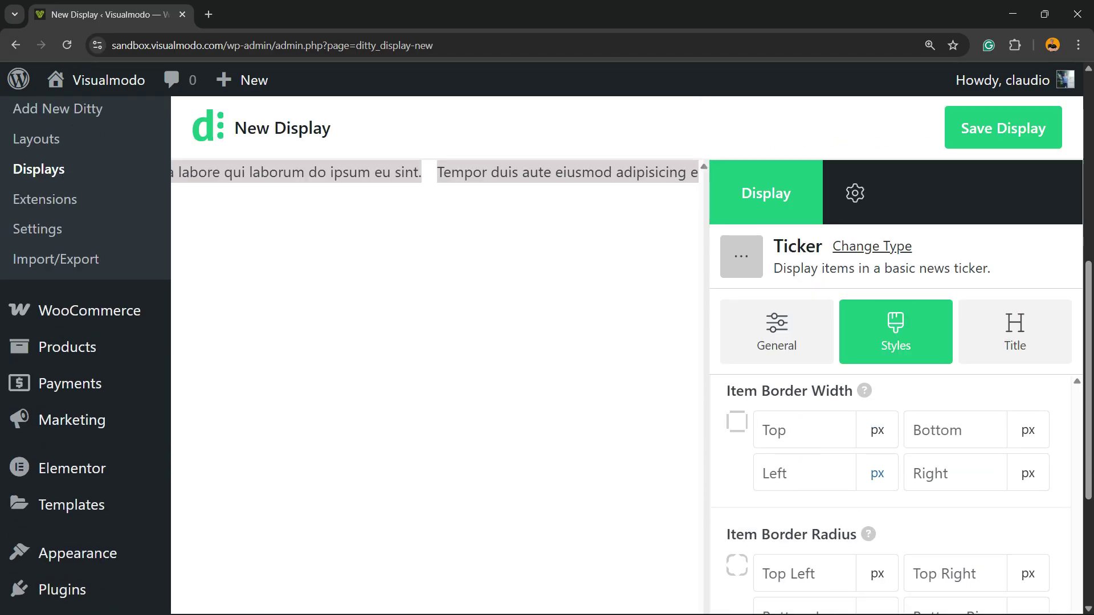
scroll(895, 496, down, 4)
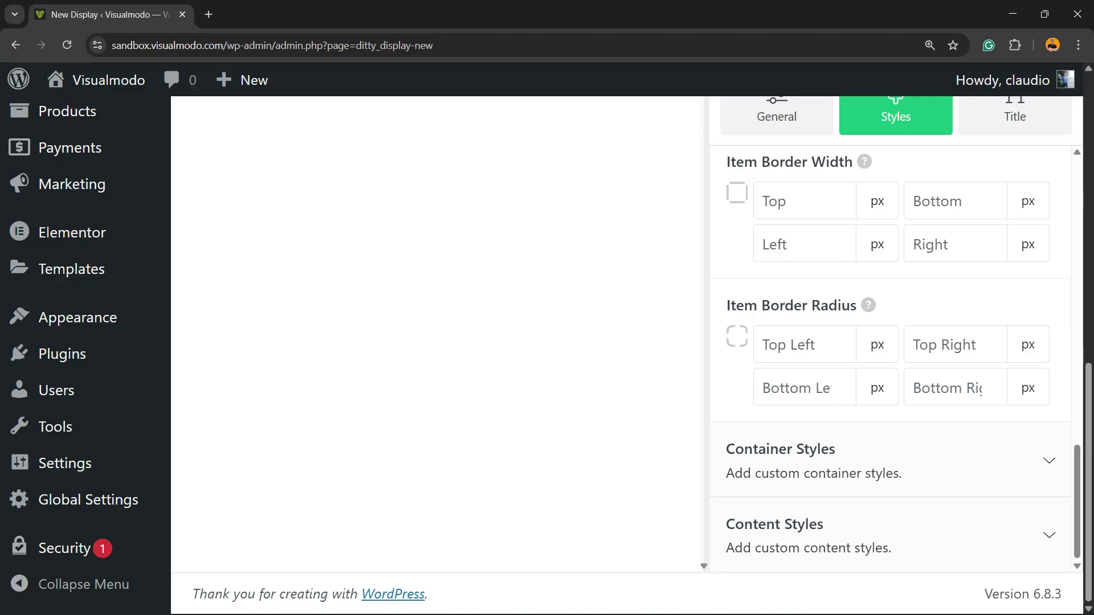
Expand Container Styles and set the Container Background Color to a light grey, rgba(224, 223, 223, 1)
click(1049, 460)
scroll(894, 461, down, 2)
scroll(895, 359, down, 5)
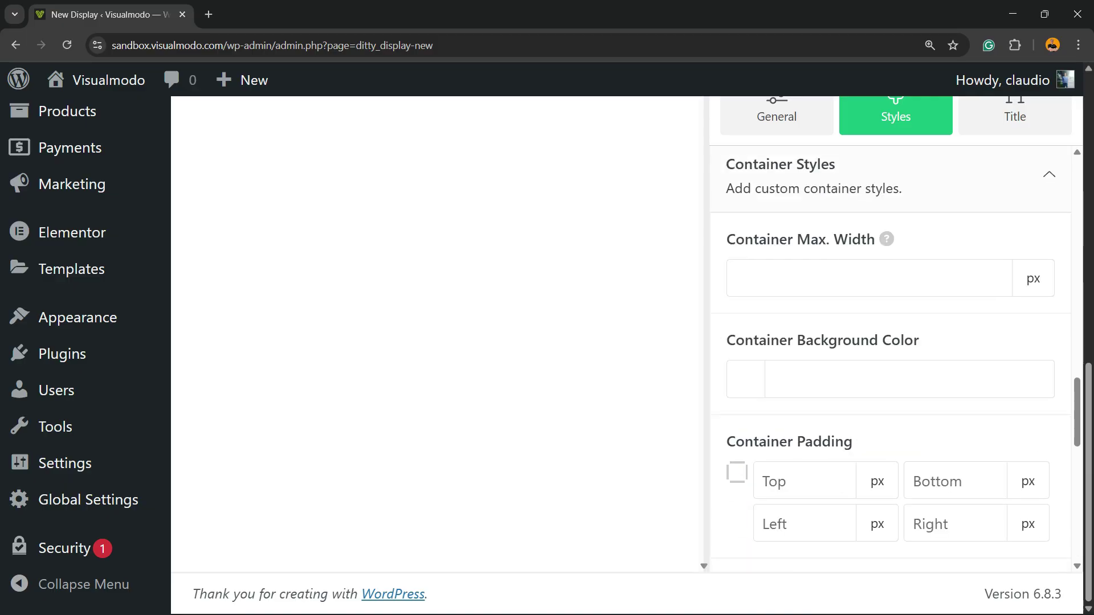
scroll(878, 443, down, 8)
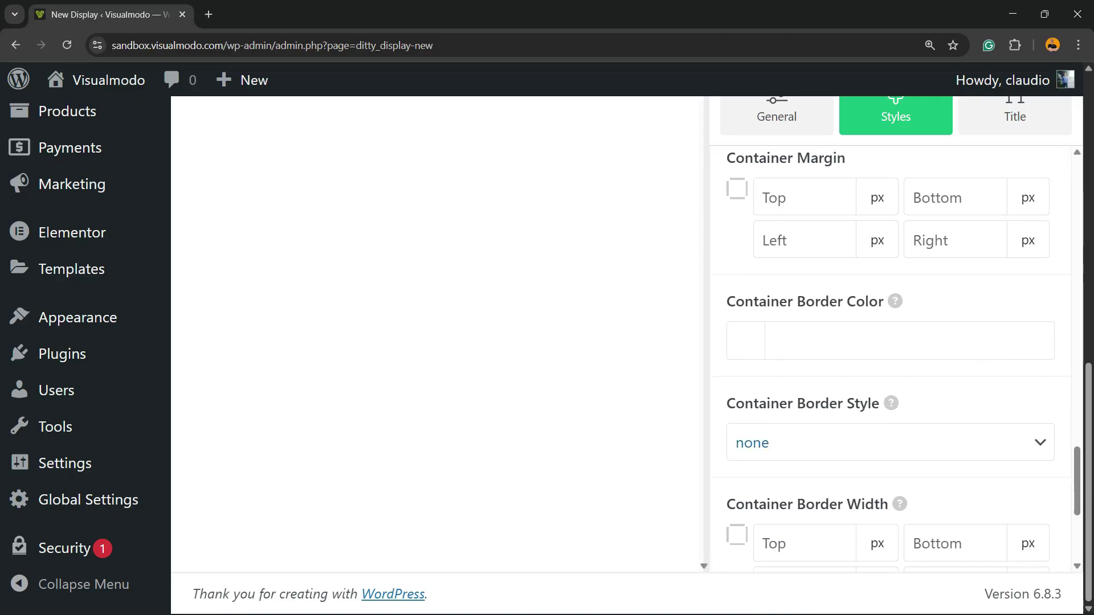
scroll(891, 355, up, 10)
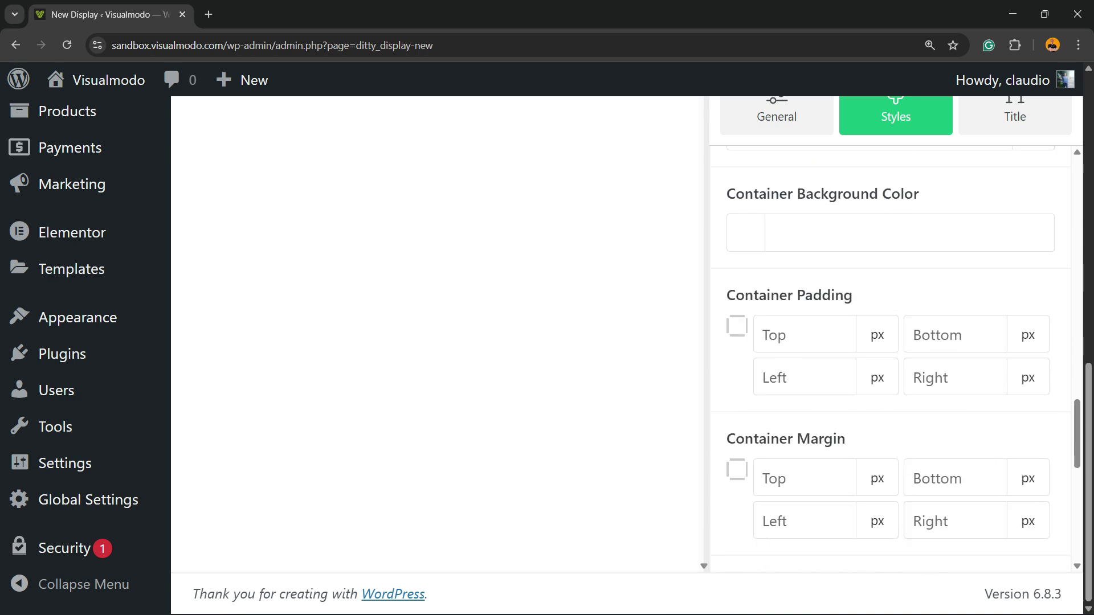
click(889, 397)
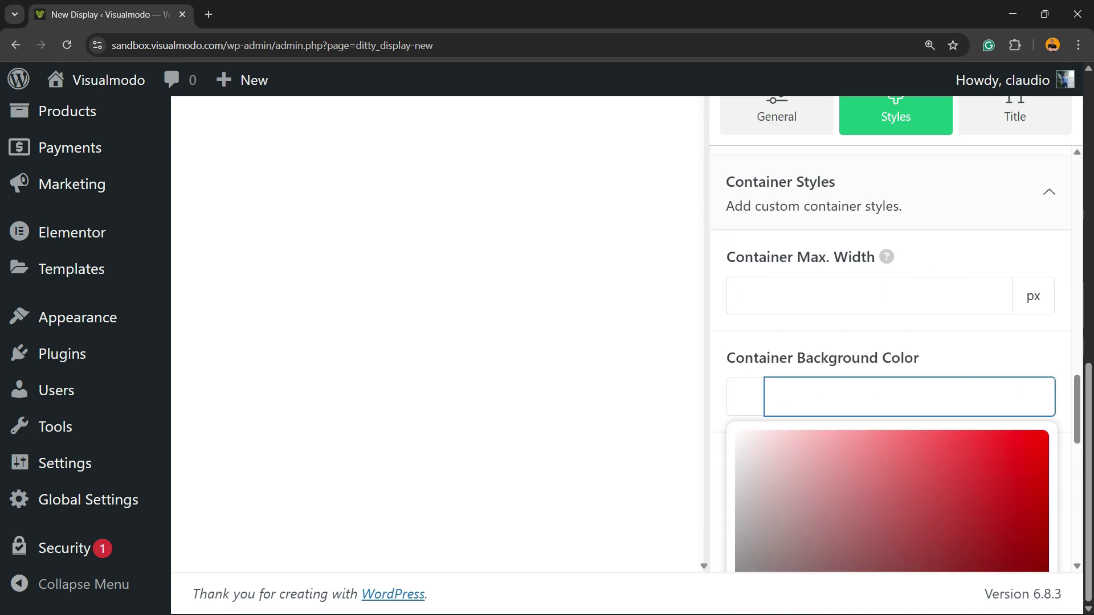
click(744, 452)
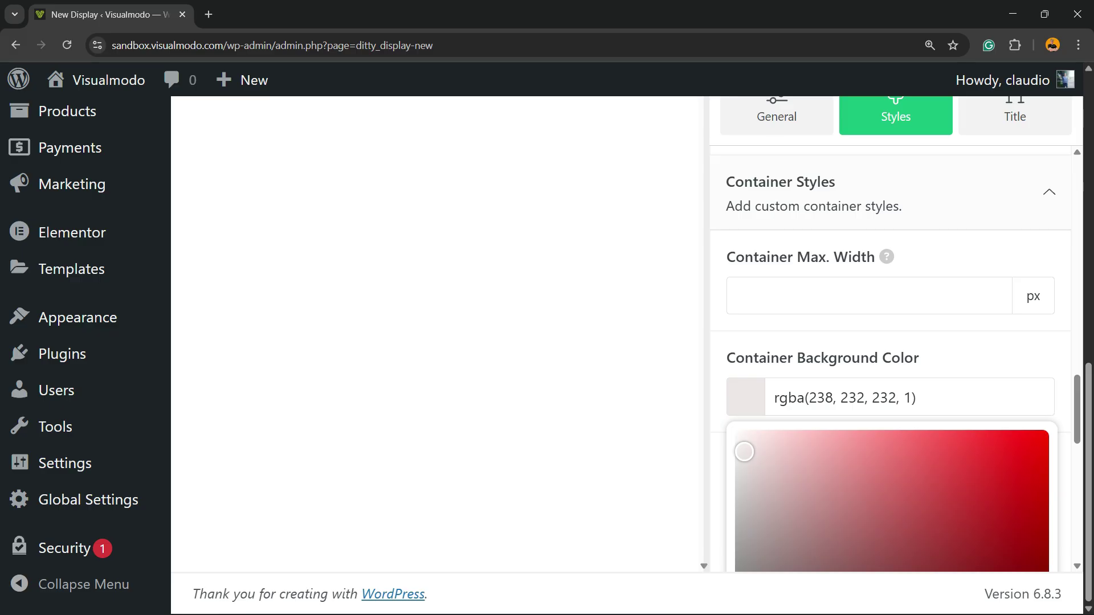
drag(744, 452, 735, 468)
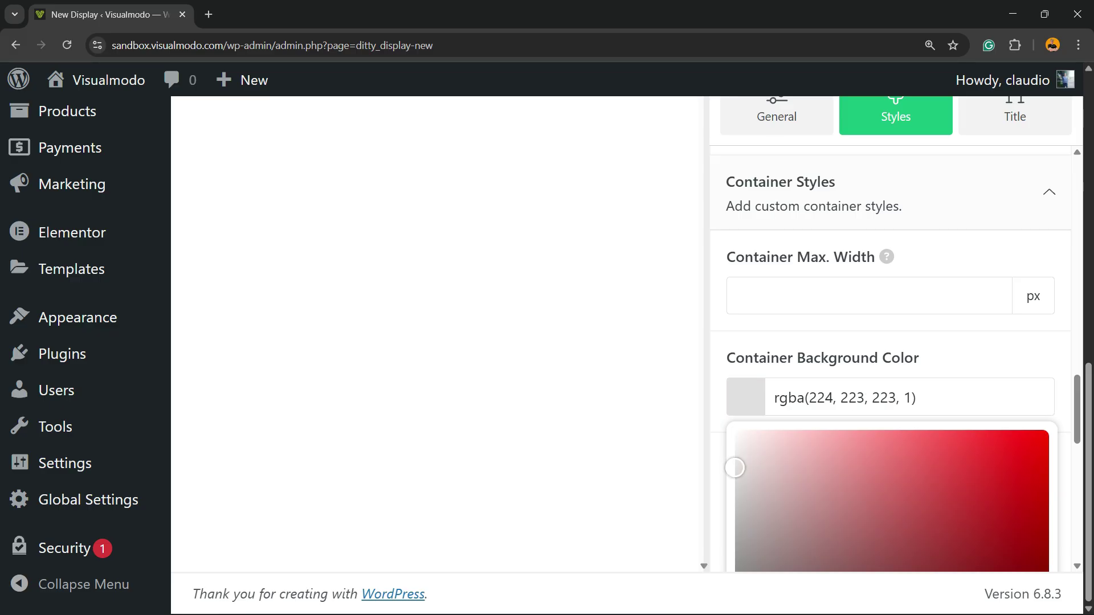
click(963, 359)
Clear the Item Background Color value in the Item Styles
scroll(911, 416, up, 12)
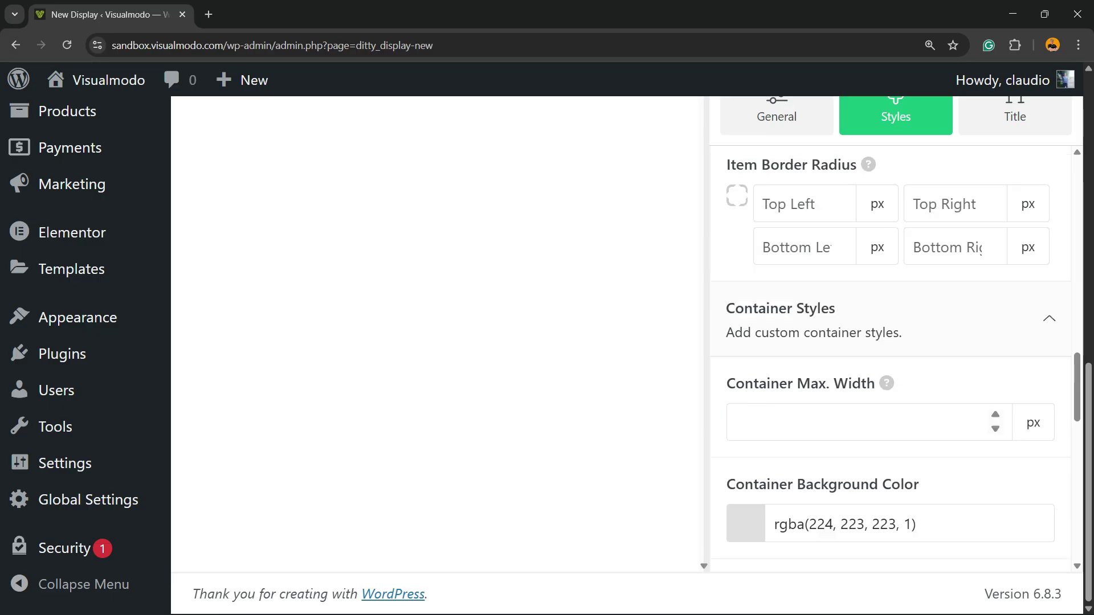
scroll(891, 341, up, 3)
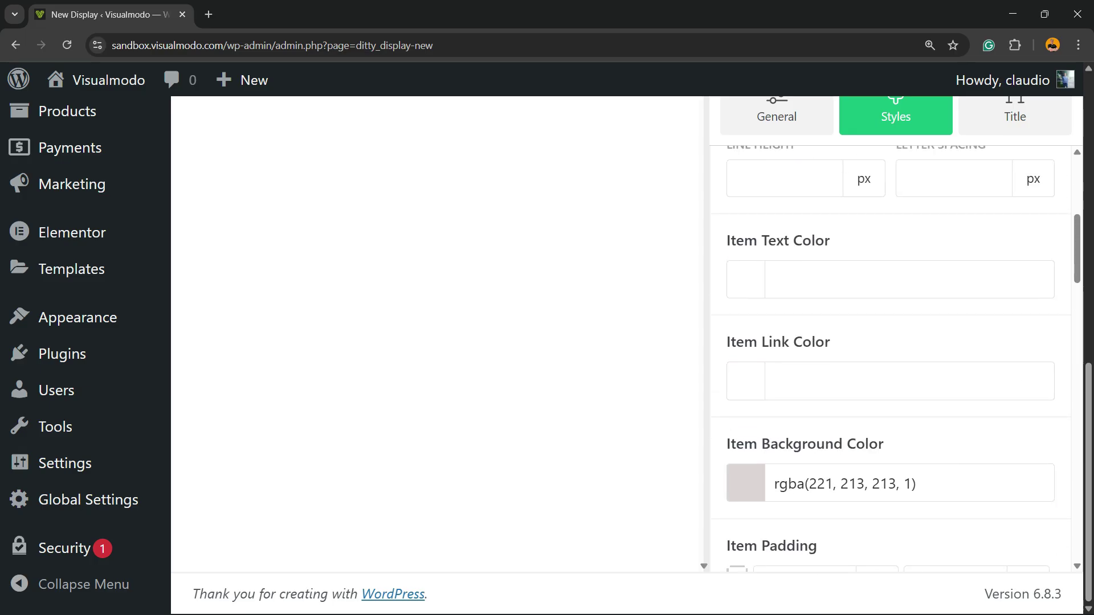
click(744, 488)
scroll(742, 490, down, 8)
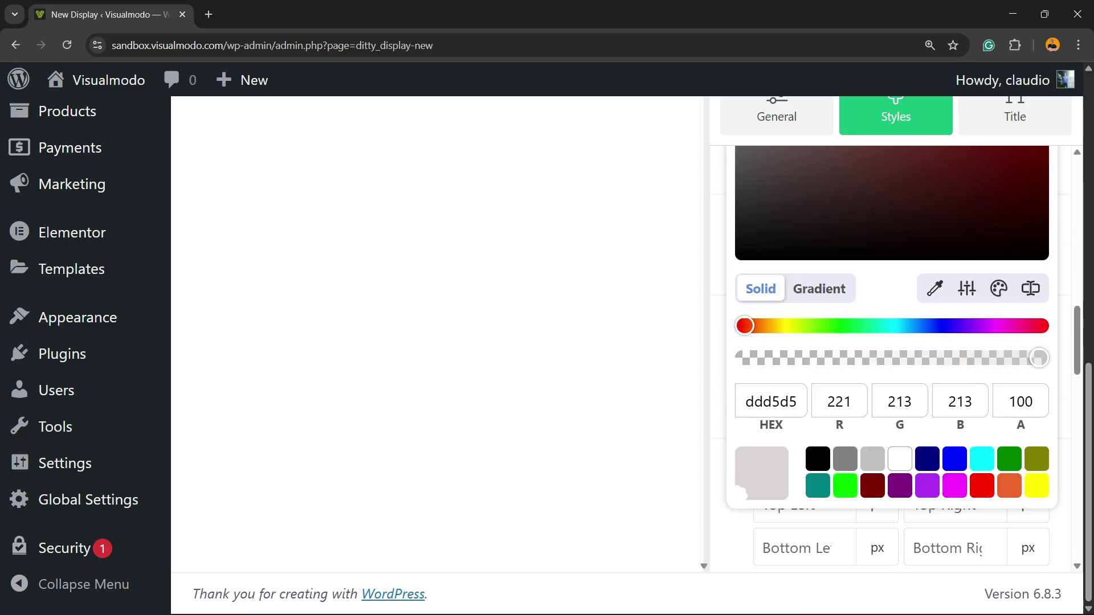
scroll(891, 342, up, 5)
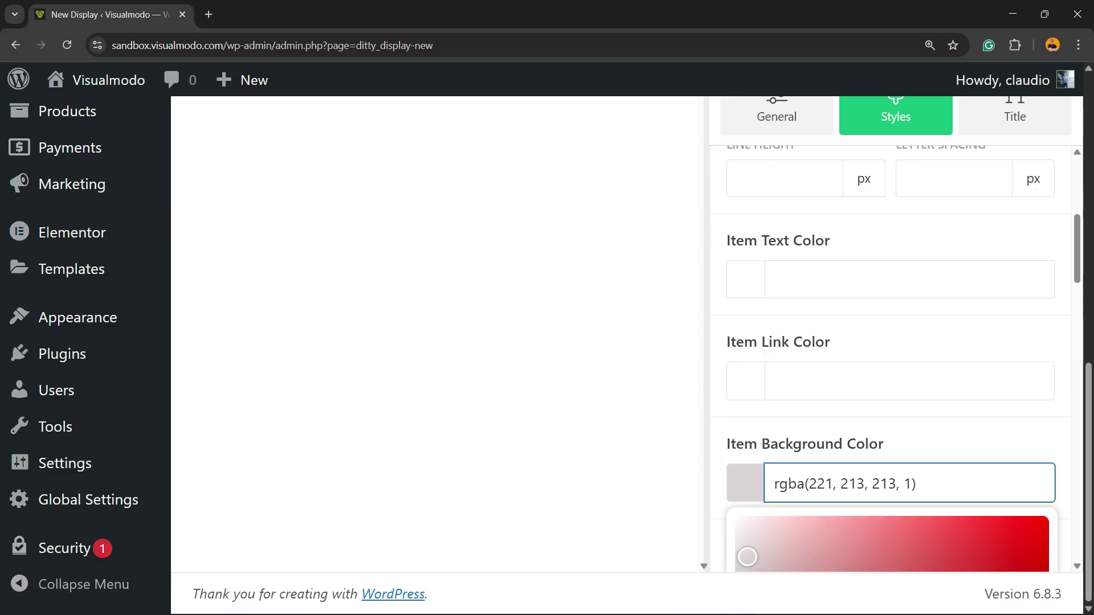
triple_click(899, 484)
key(BackSpace)
click(934, 442)
Examine the ticker's title display settings and collapse their Display section
scroll(934, 442, up, 9)
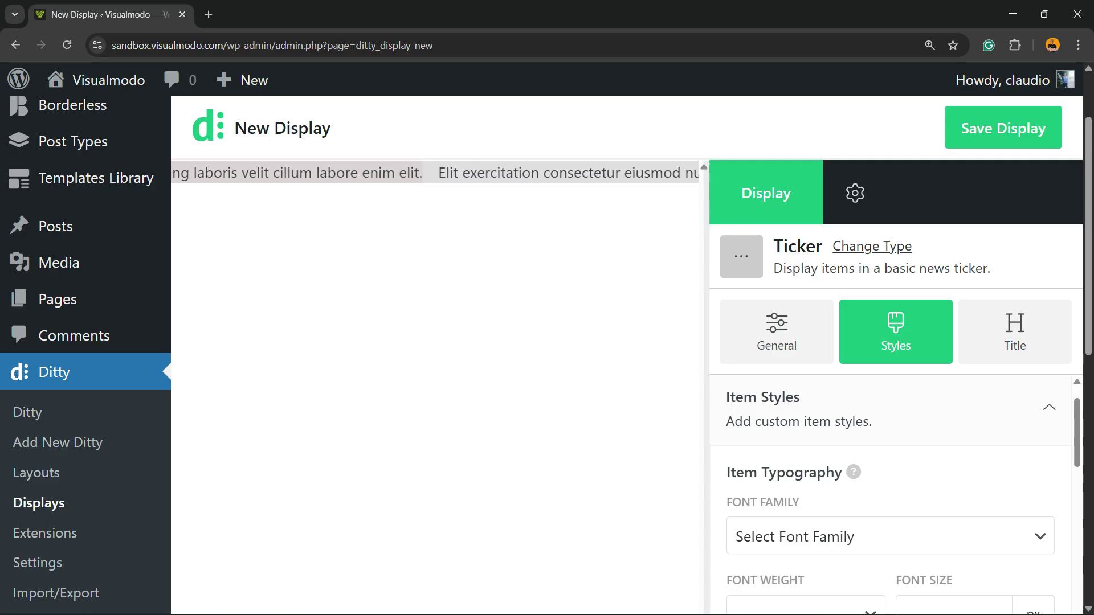
scroll(891, 496, up, 1)
click(1015, 332)
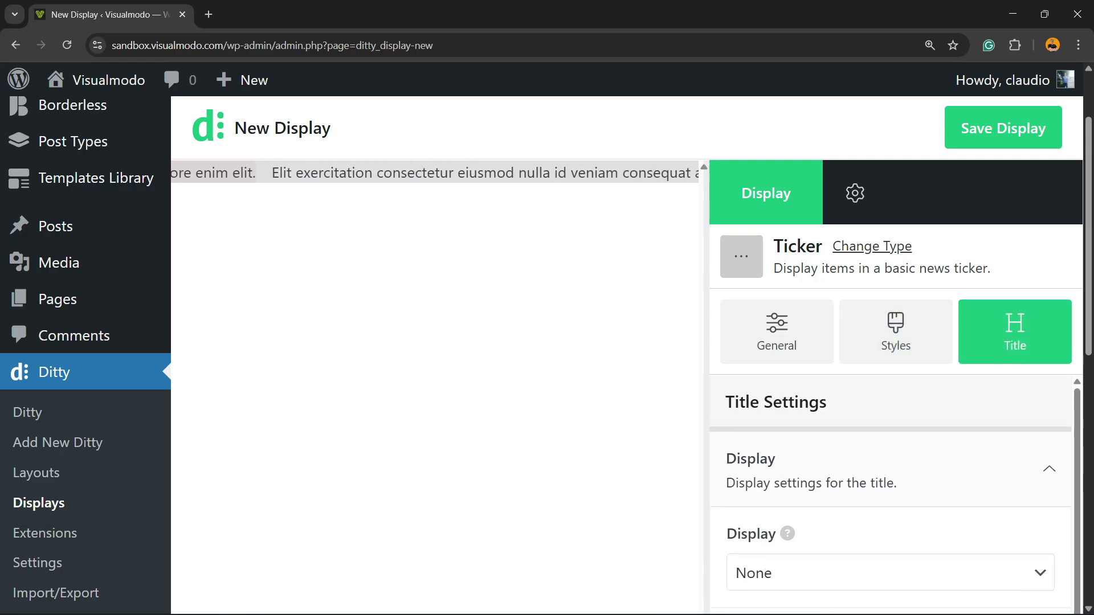
scroll(890, 496, down, 3)
scroll(891, 496, up, 3)
click(1049, 470)
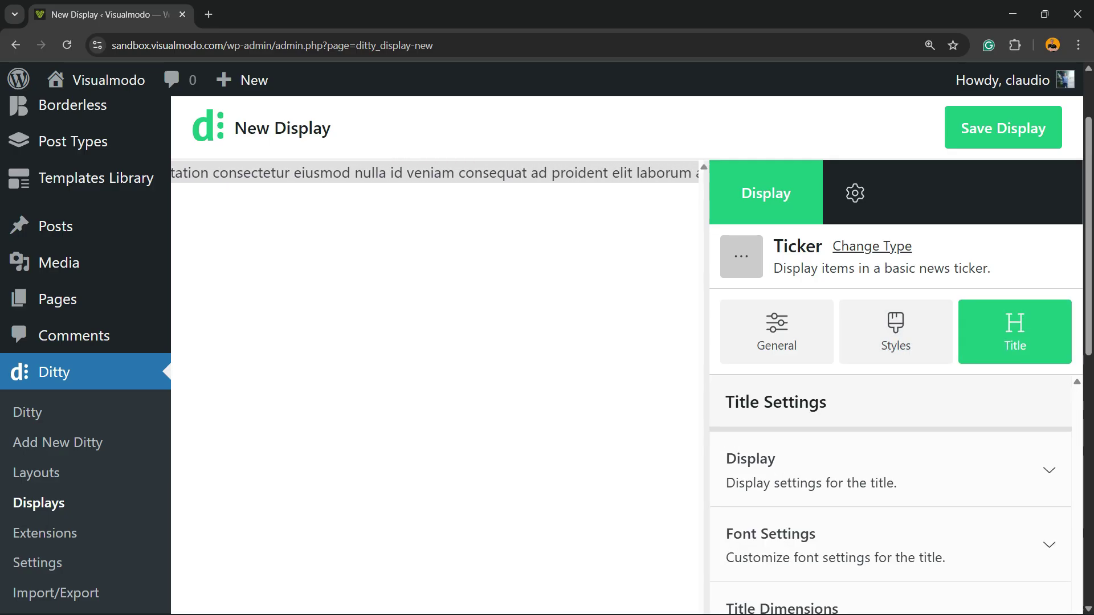
Look over the remaining Title Settings sections and save the new ticker display
scroll(891, 496, down, 4)
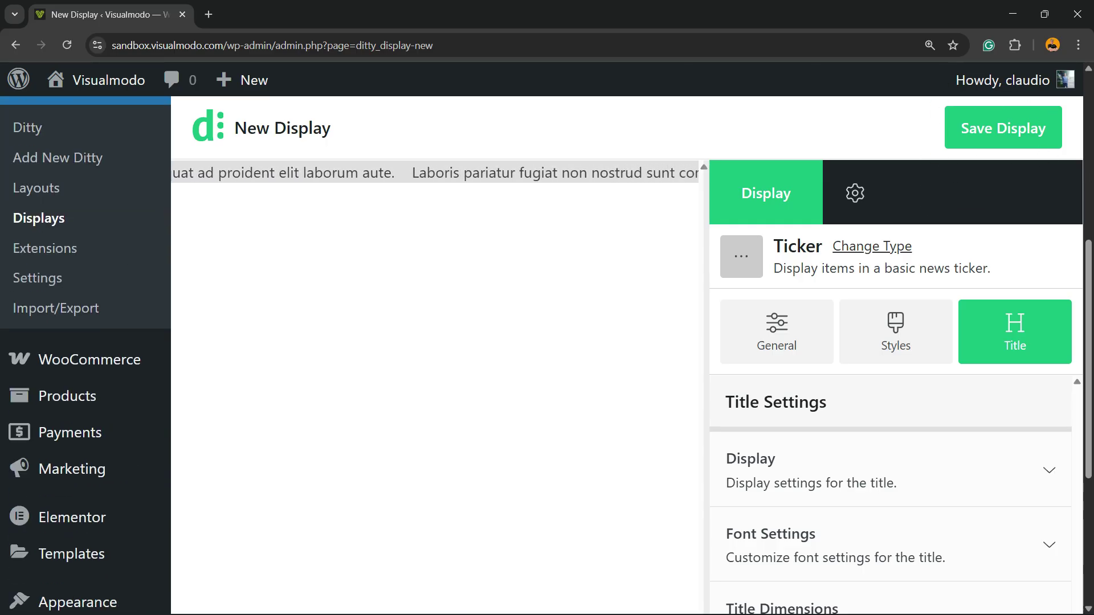
click(1003, 128)
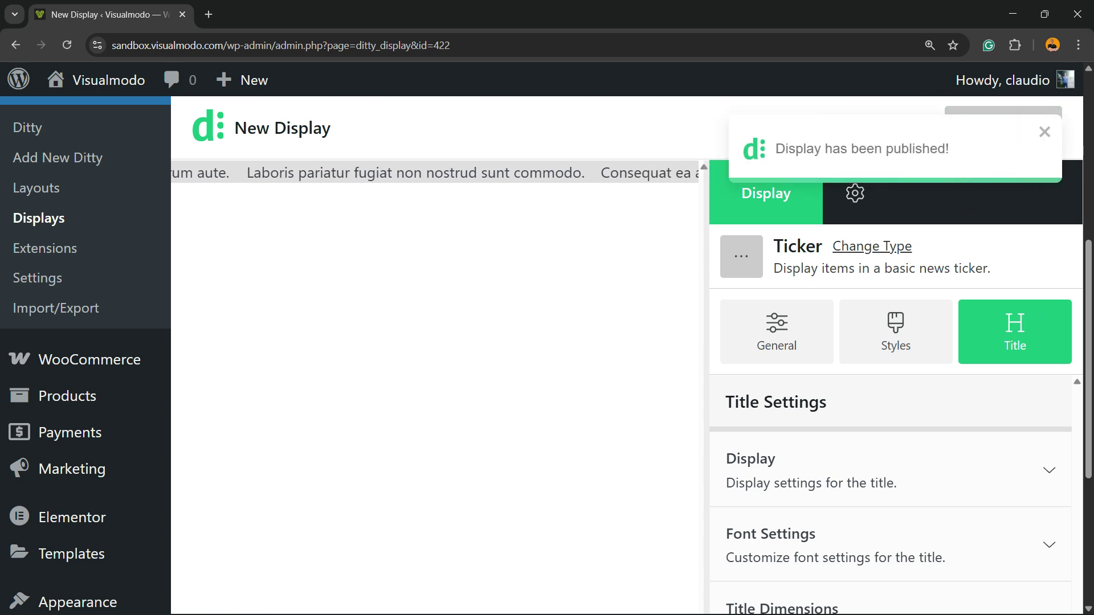
scroll(85, 360, up, 6)
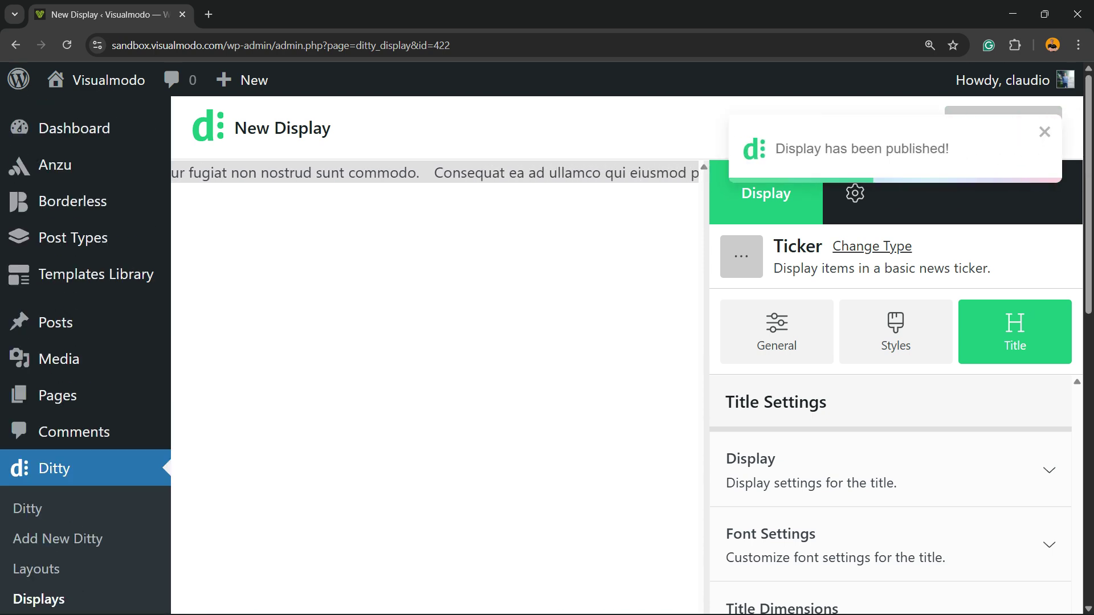
Start a new Ditty and choose WP Posts Feed (Lite) as its item type
scroll(86, 356, down, 2)
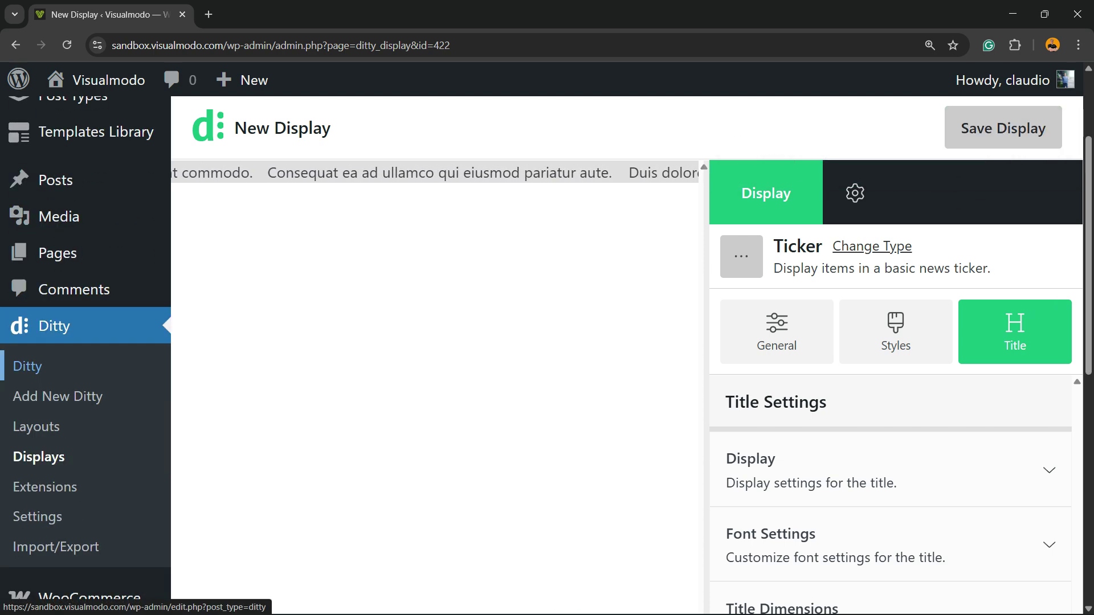
click(63, 397)
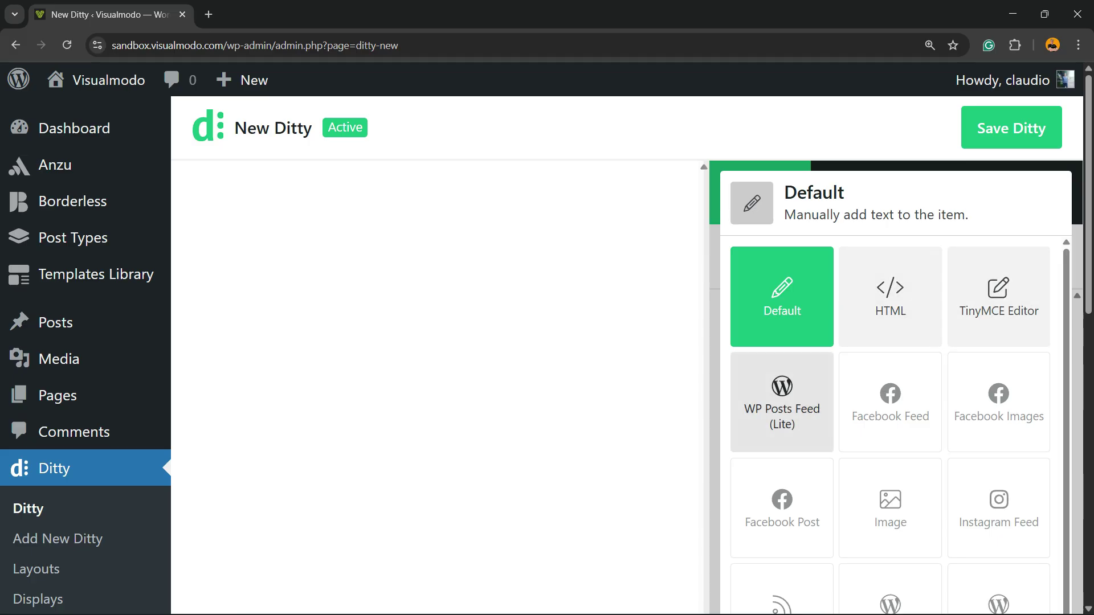
click(792, 405)
click(781, 399)
Look through the other available item types, check WP Post, and reselect WP Posts Feed (Lite)
scroll(890, 404, down, 1)
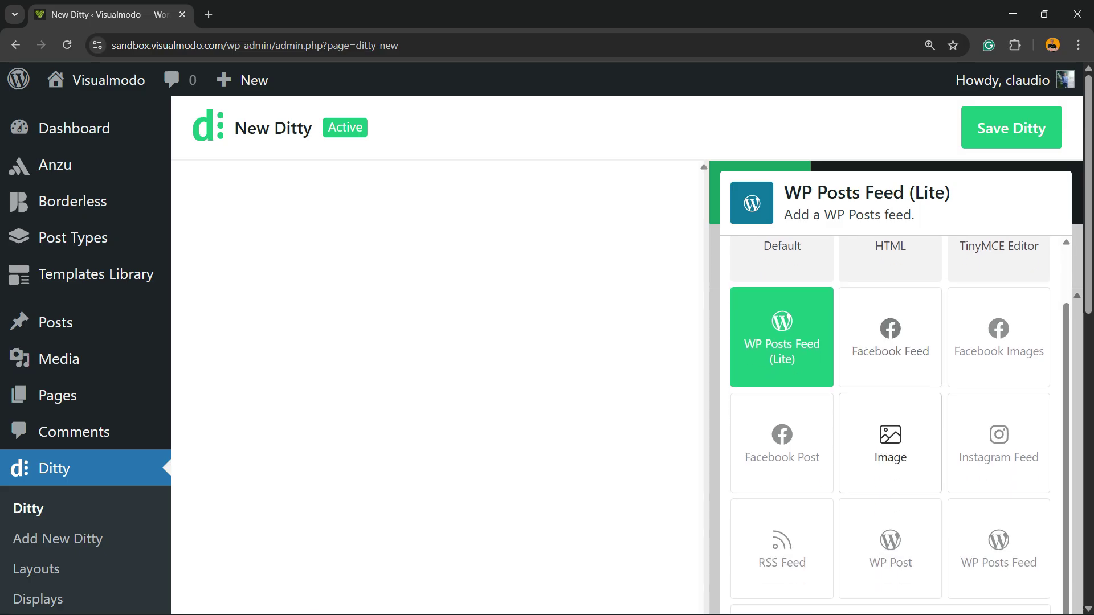
scroll(891, 512, down, 2)
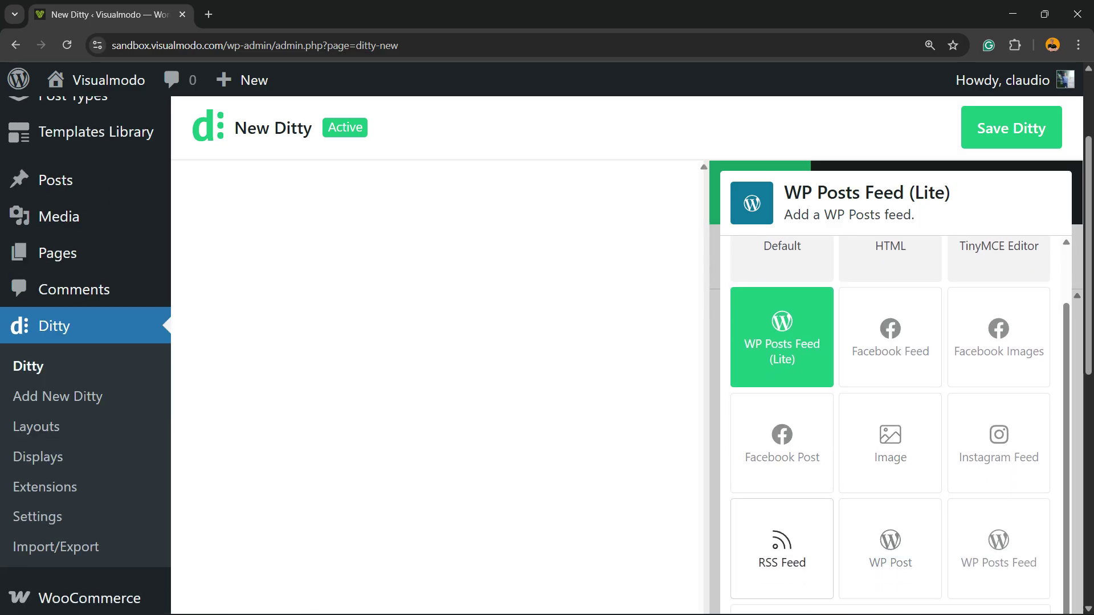
scroll(890, 542, up, 1)
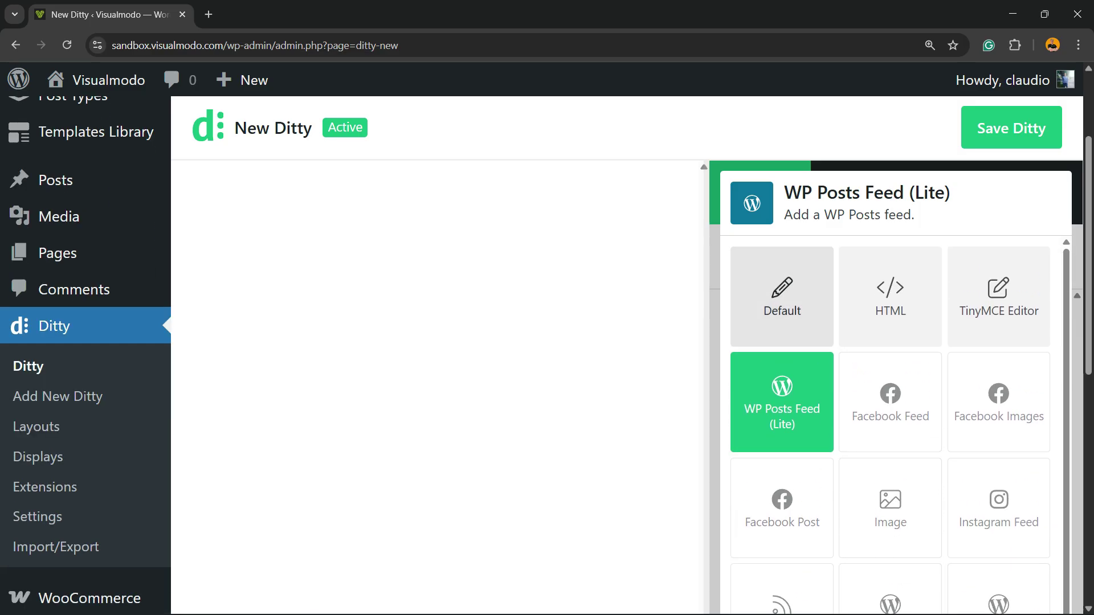
scroll(890, 405, down, 1)
click(890, 536)
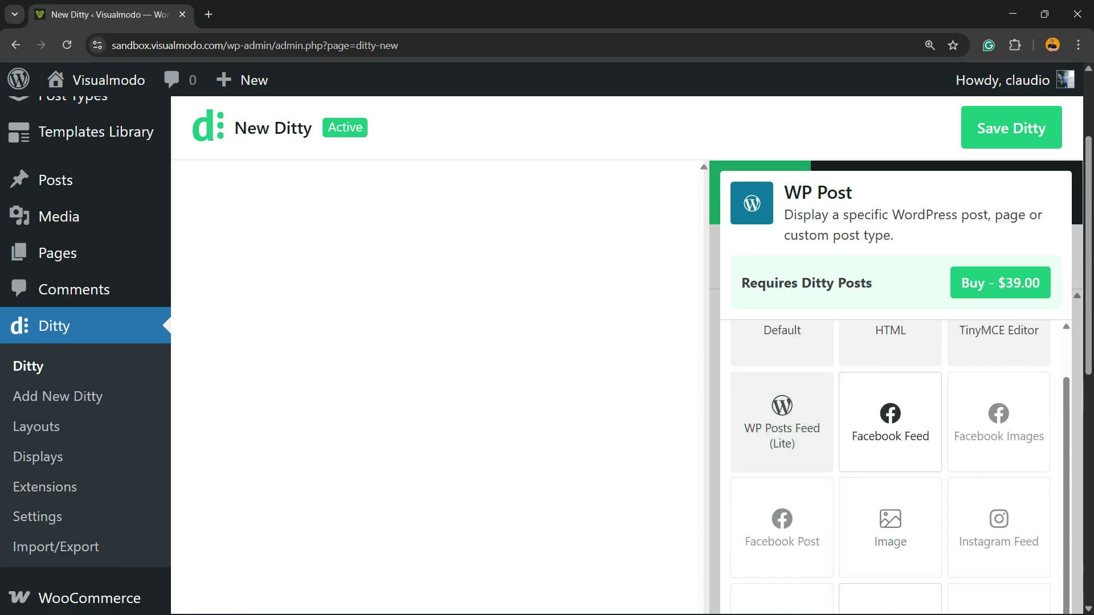
scroll(782, 512, up, 3)
click(782, 490)
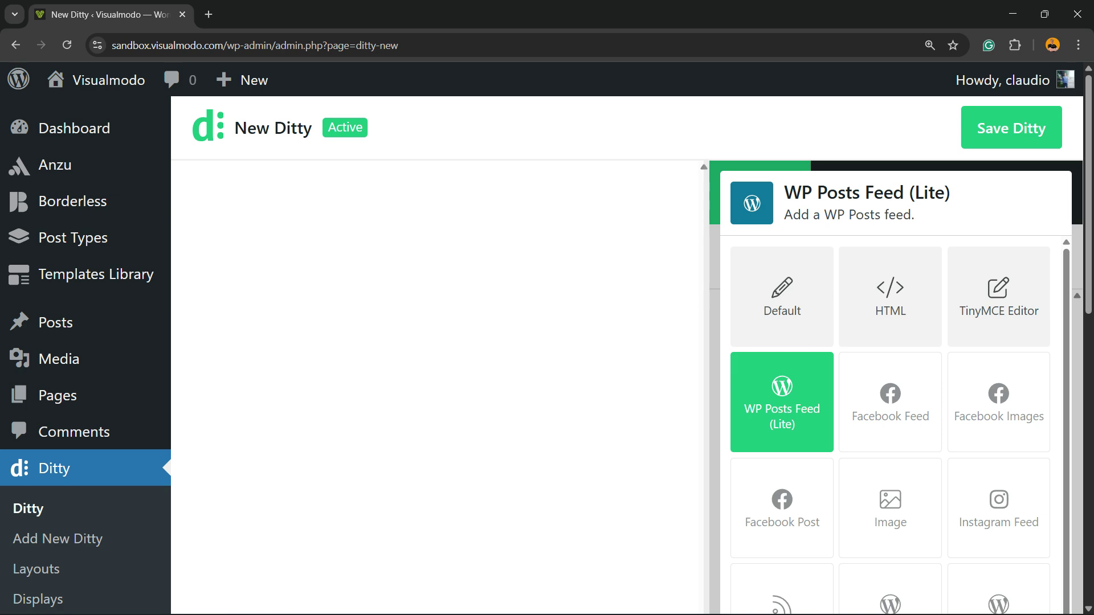
Save the new Ditty with the WP Posts Feed (Lite) item type selected
scroll(886, 422, down, 1)
scroll(787, 376, up, 1)
scroll(786, 376, down, 3)
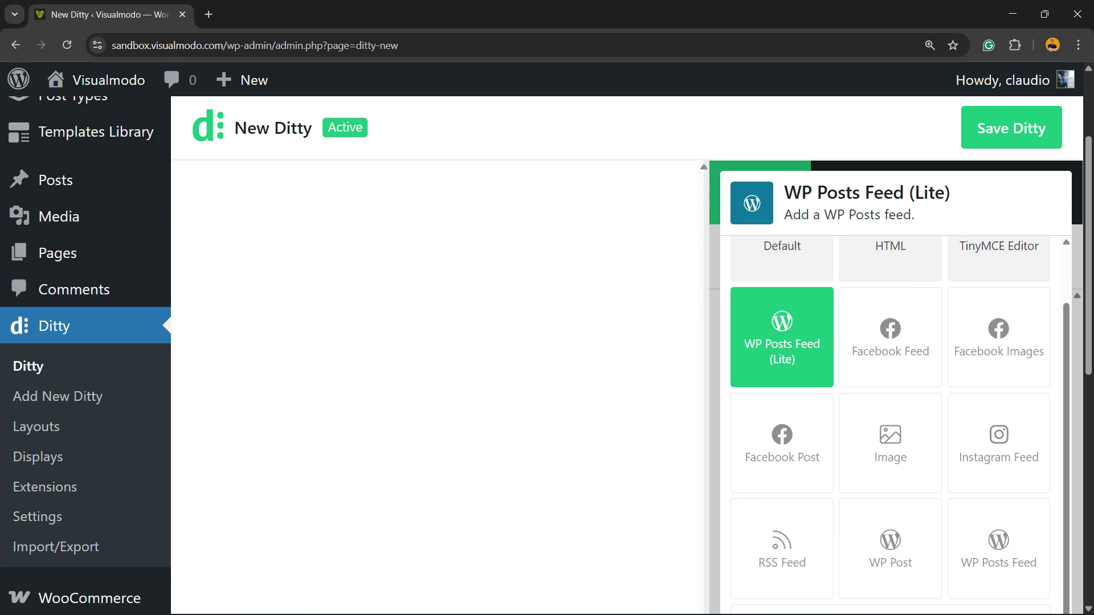
scroll(889, 410, up, 1)
click(1011, 128)
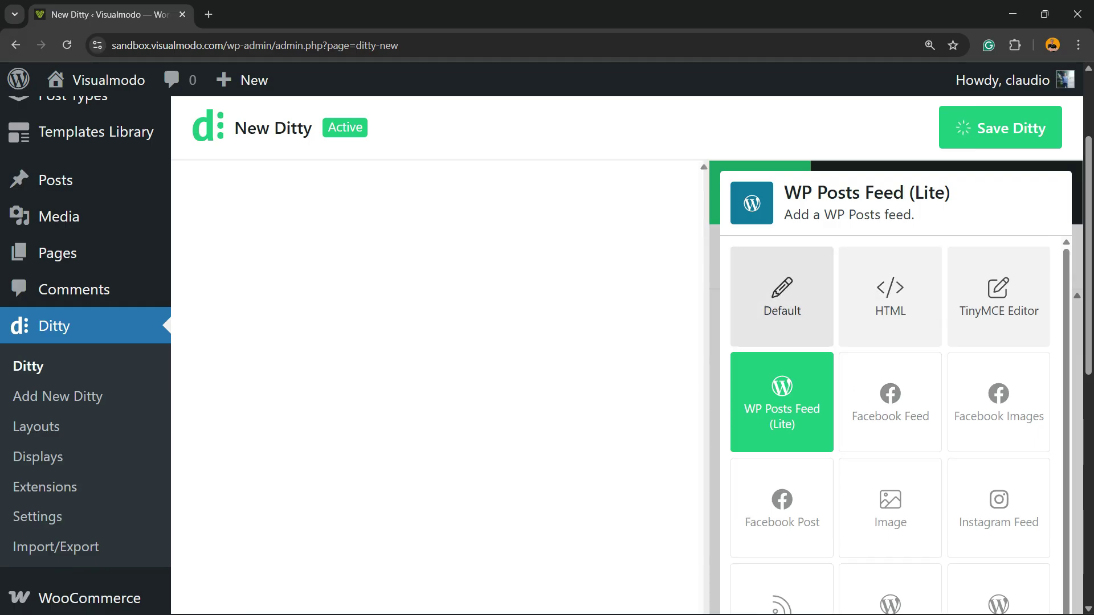
scroll(889, 370, down, 1)
scroll(889, 341, up, 1)
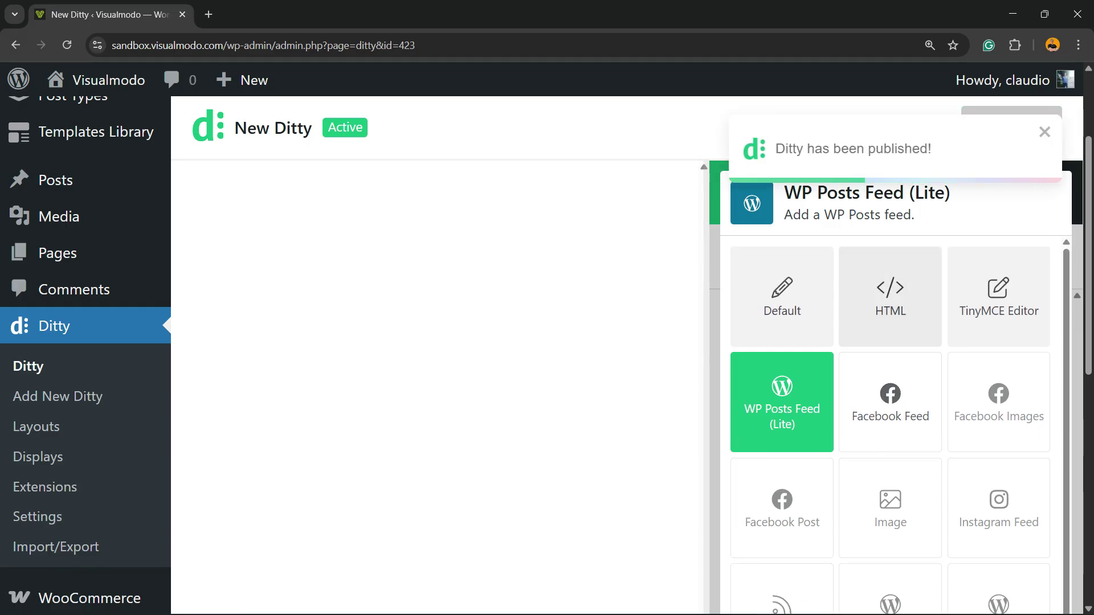
scroll(889, 399, down, 6)
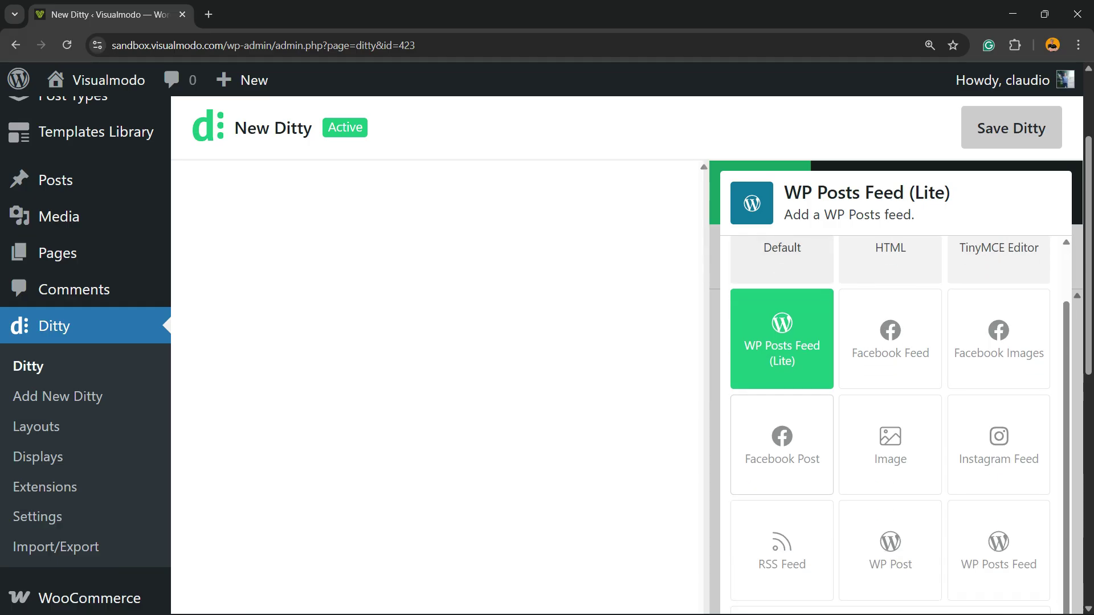
scroll(889, 399, up, 1)
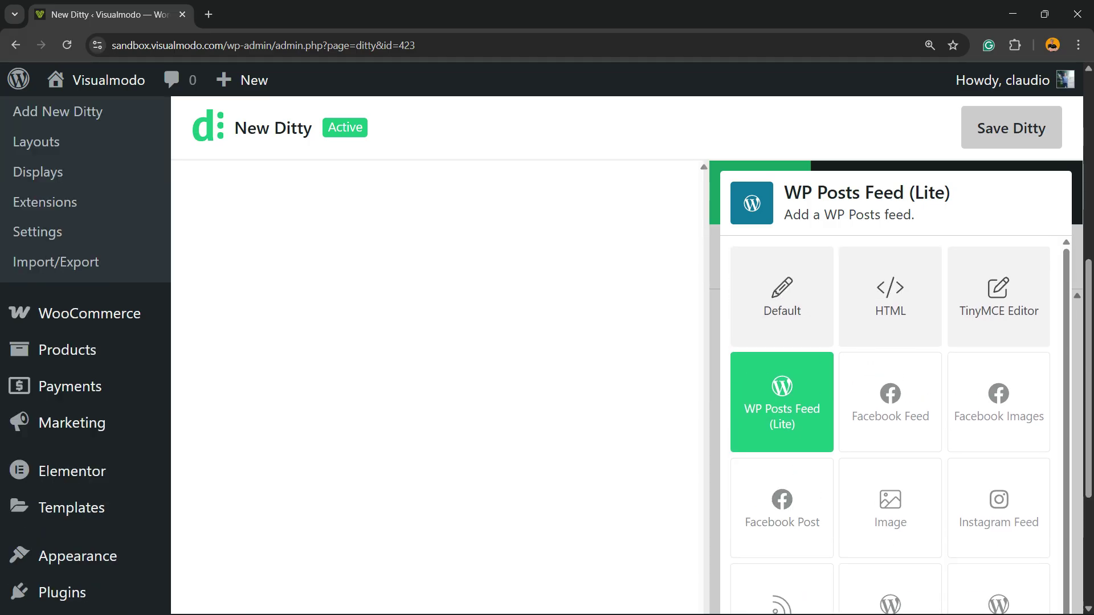
scroll(85, 353, up, 5)
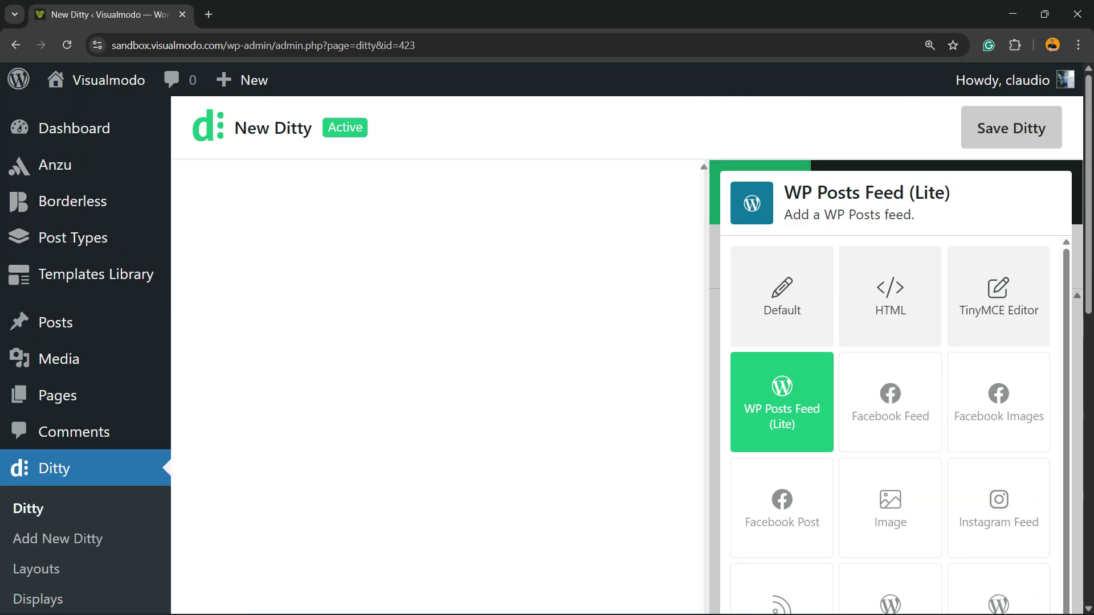
key(ctrl+minus)
scroll(922, 399, down, 2)
scroll(921, 398, up, 2)
scroll(71, 342, up, 5)
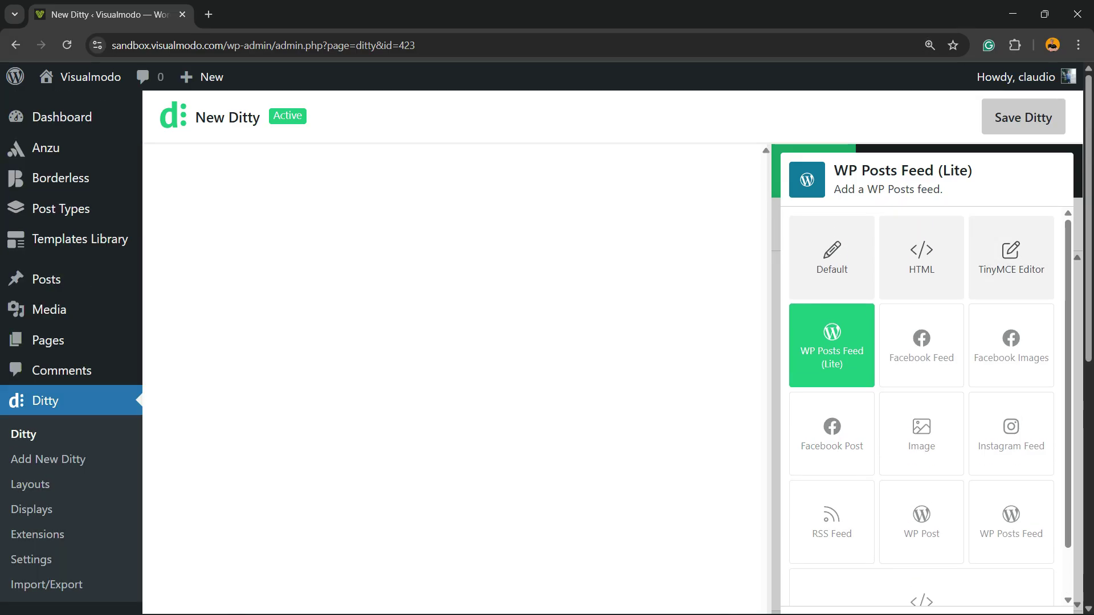
Reopen the newest Ditty from the list of Ditties and add a WP Posts Feed (Lite) item to it
click(23, 434)
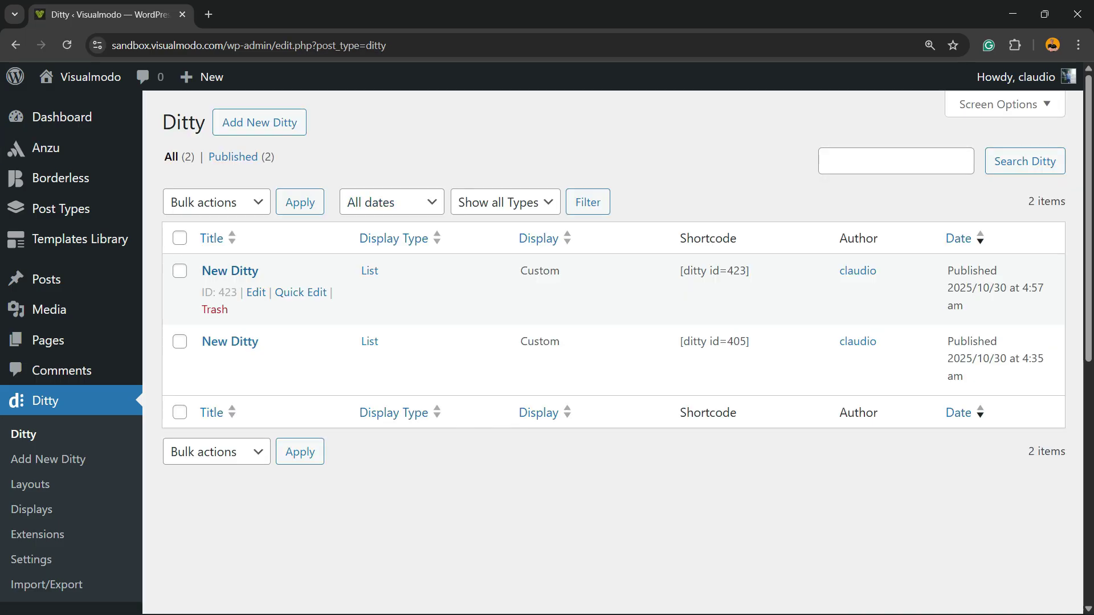
click(230, 272)
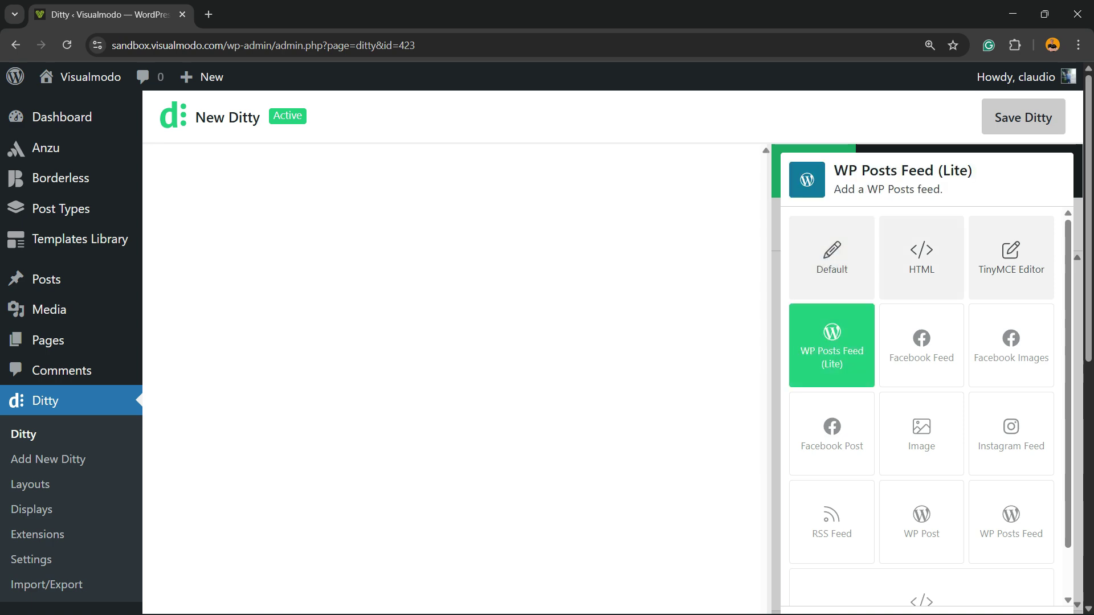
scroll(922, 467, down, 1)
key(ctrl+minus)
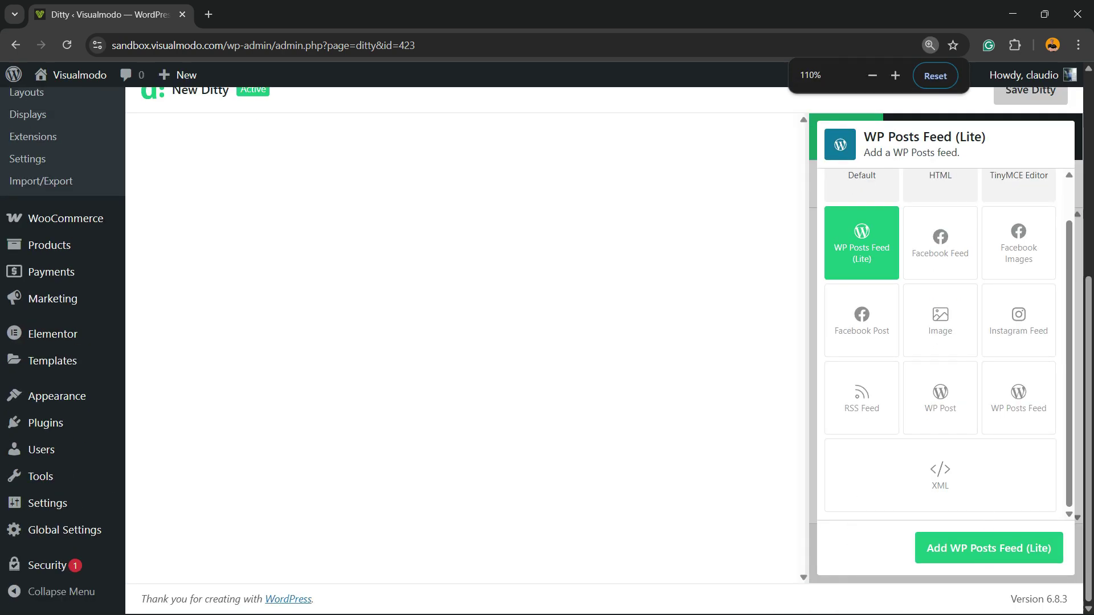
click(938, 557)
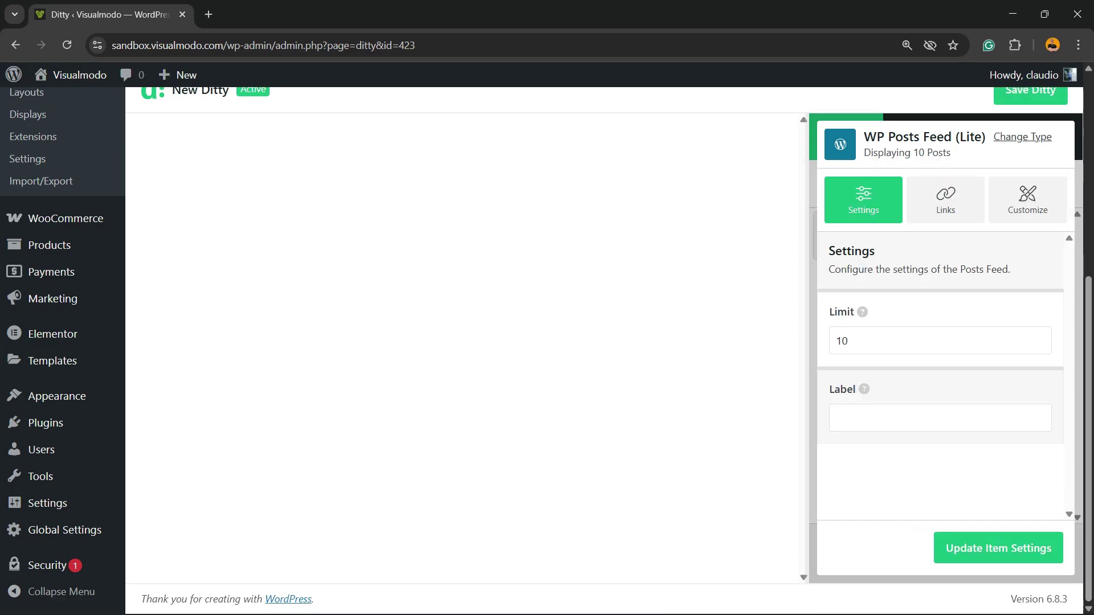
Examine the posts feed's Limit and Label settings and its global link settings
scroll(547, 351, up, 3)
key(ctrl+plus)
key(ctrl+plus)
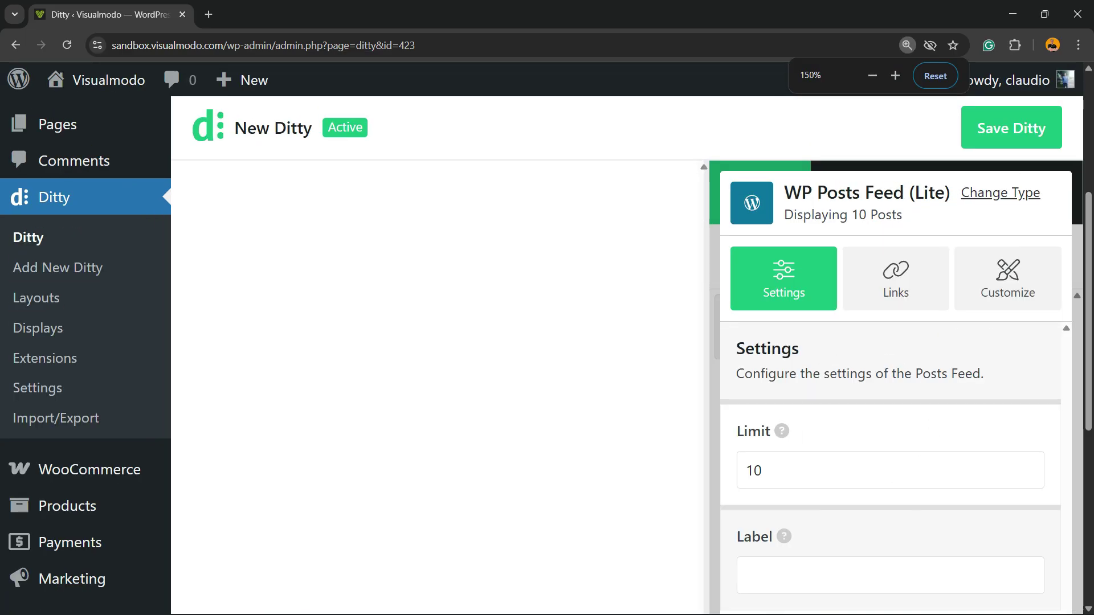
scroll(547, 351, down, 3)
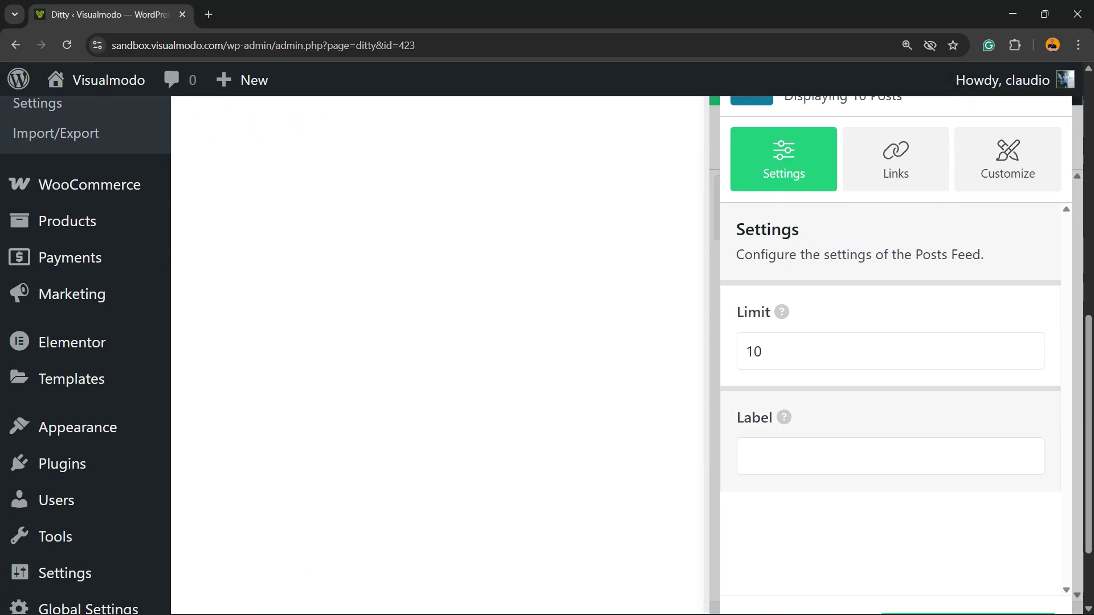
scroll(547, 351, up, 2)
click(896, 278)
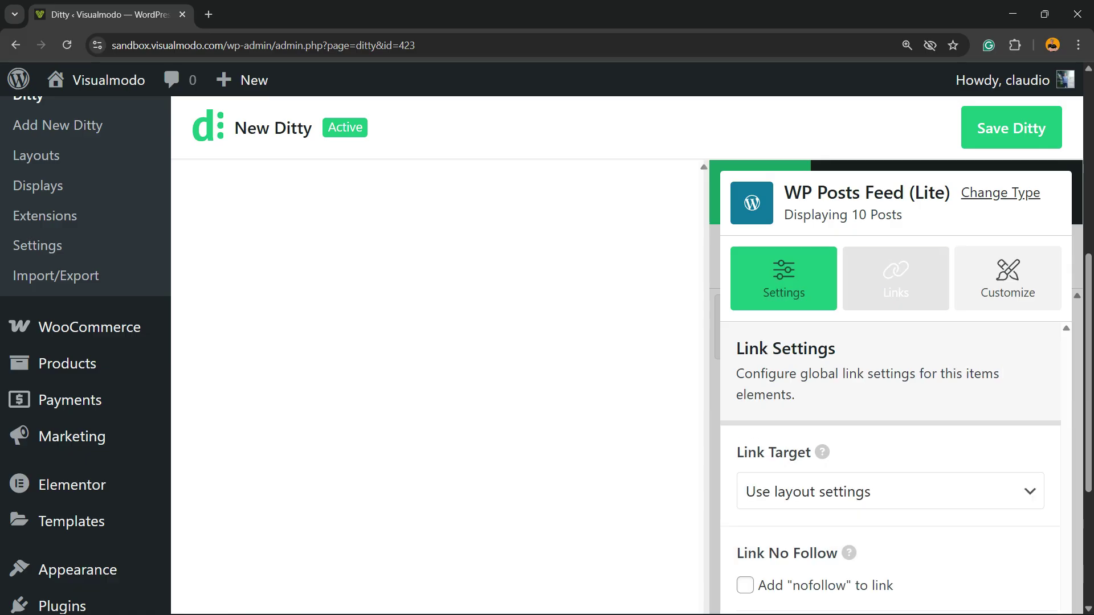
scroll(895, 278, down, 2)
scroll(896, 279, up, 4)
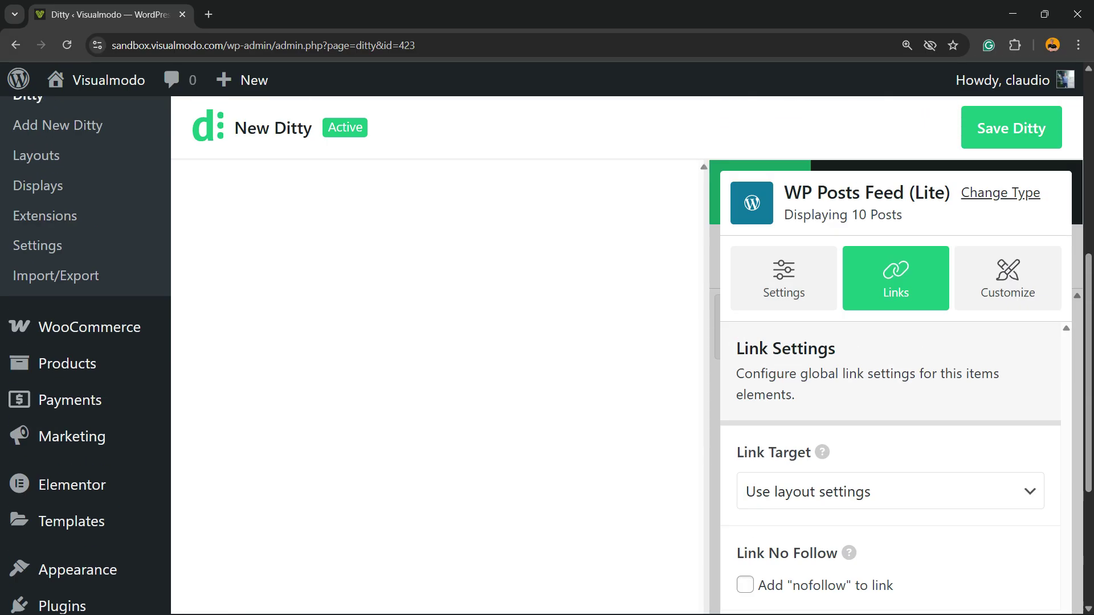
Examine the posts feed's layout tag customizations, including the options of the {author_avatar} tag
click(1008, 279)
scroll(891, 456, down, 2)
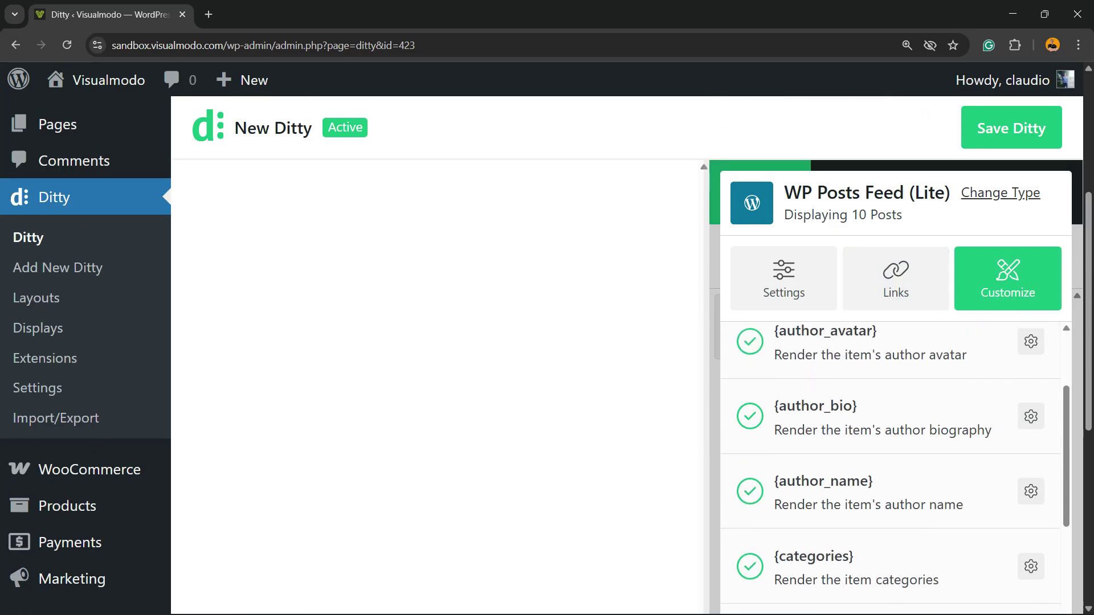
scroll(890, 456, up, 5)
scroll(891, 456, down, 1)
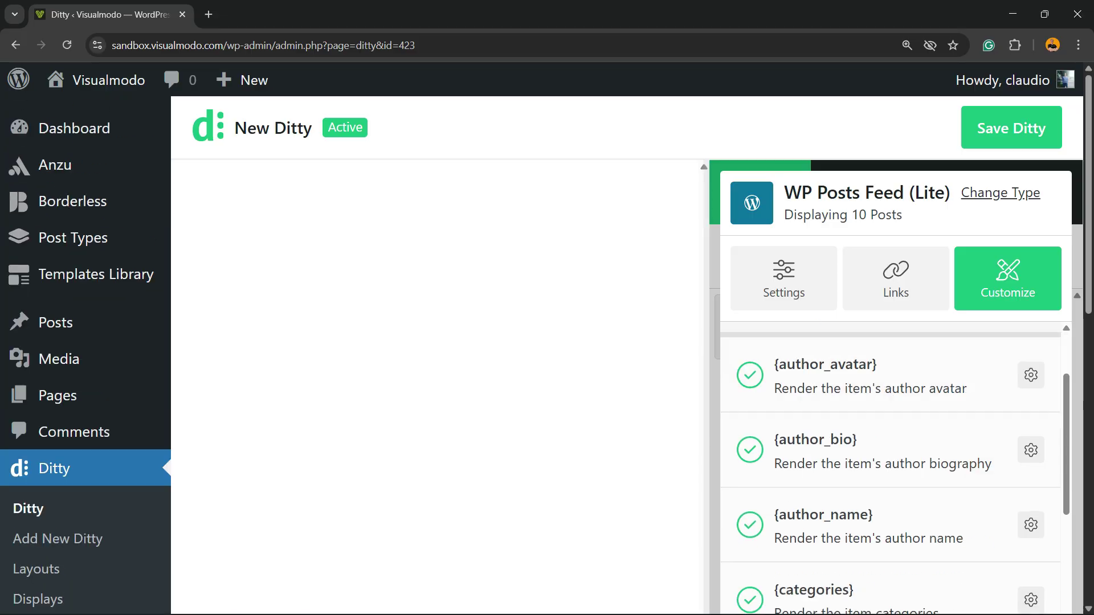
scroll(890, 456, down, 1)
scroll(890, 456, up, 3)
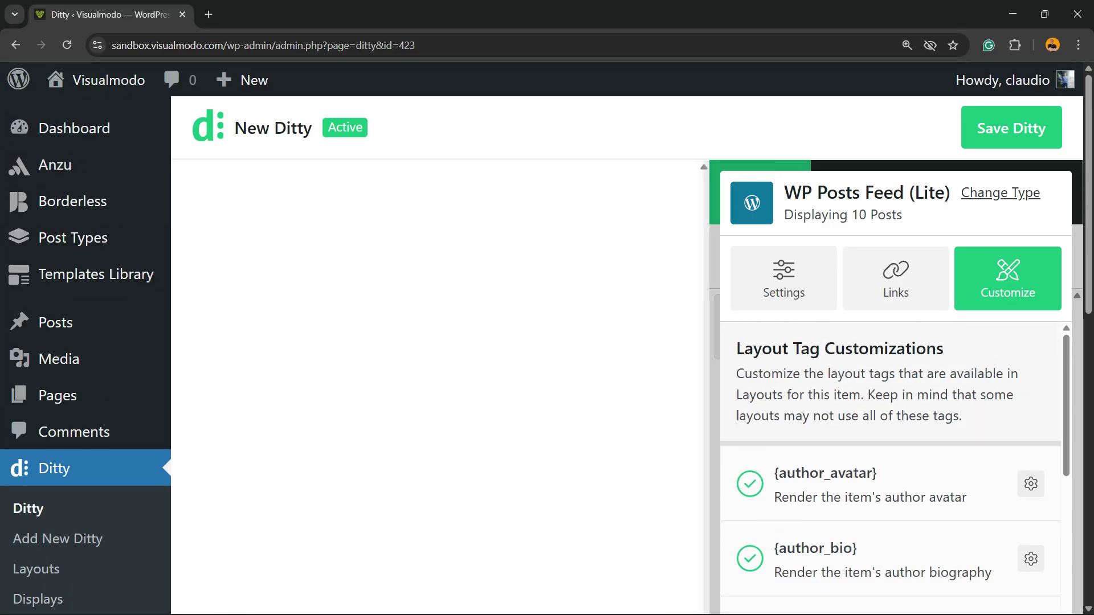
click(1031, 484)
scroll(890, 456, down, 8)
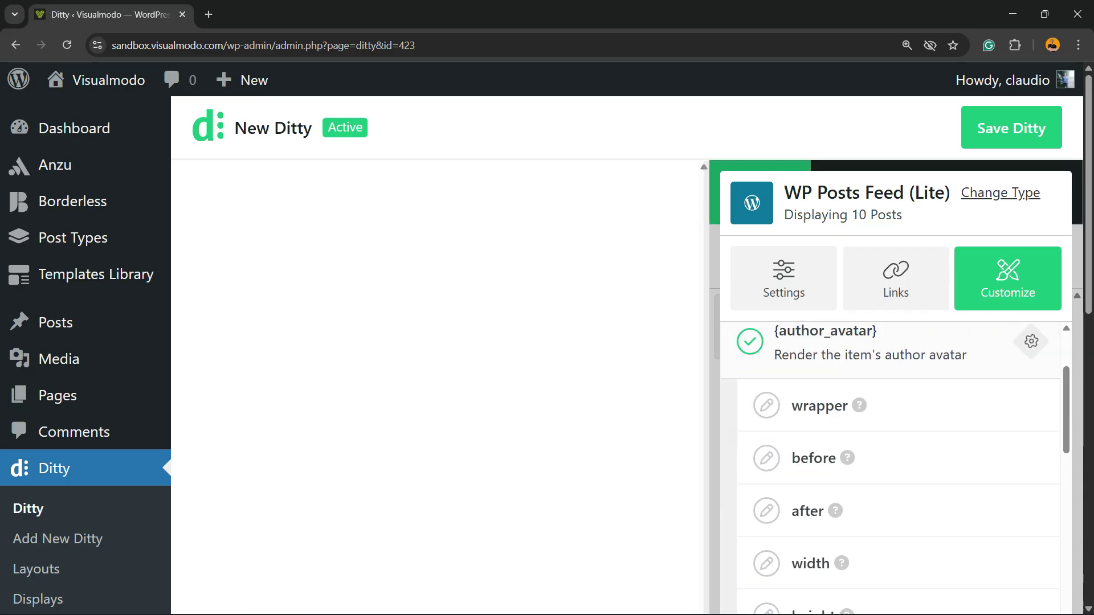
scroll(891, 456, up, 8)
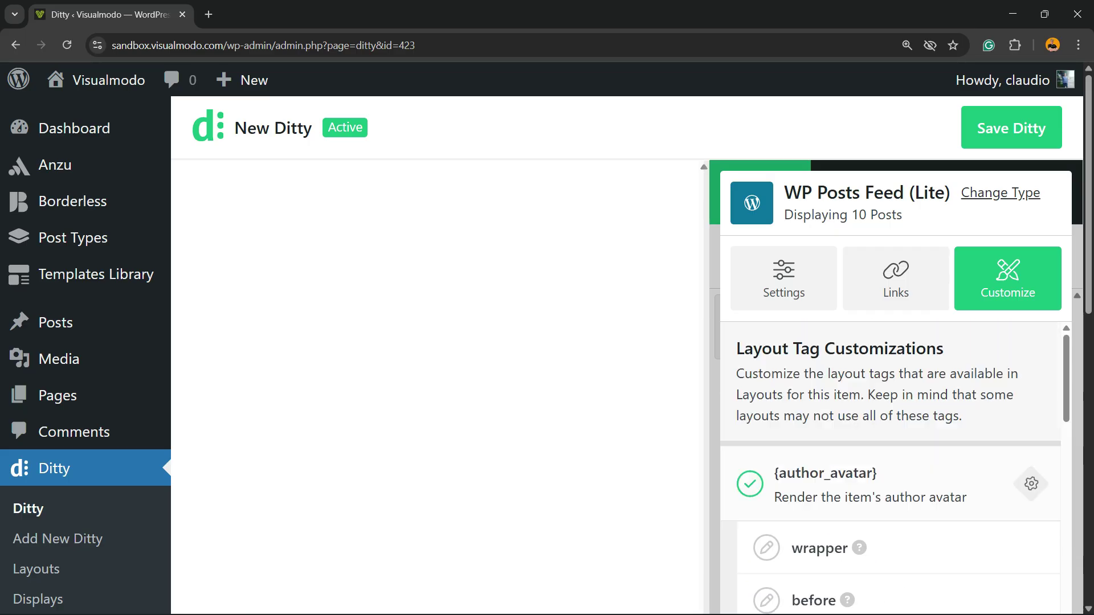
click(1031, 484)
Disable the {author_avatar}, {author_bio} and {author_name} layout tags of the posts feed
click(750, 484)
scroll(891, 467, down, 2)
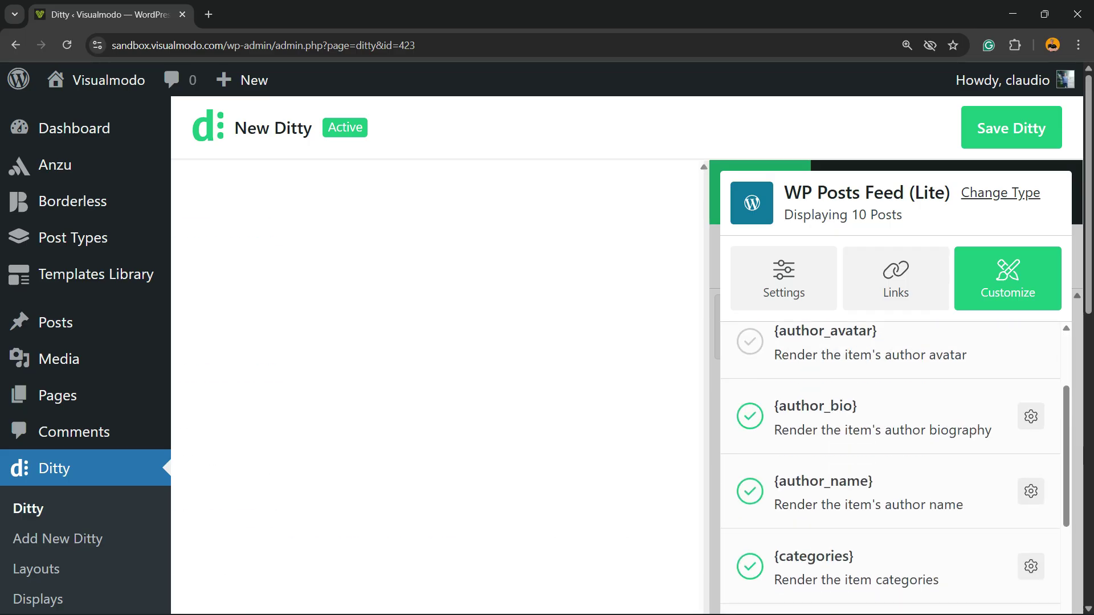
click(749, 417)
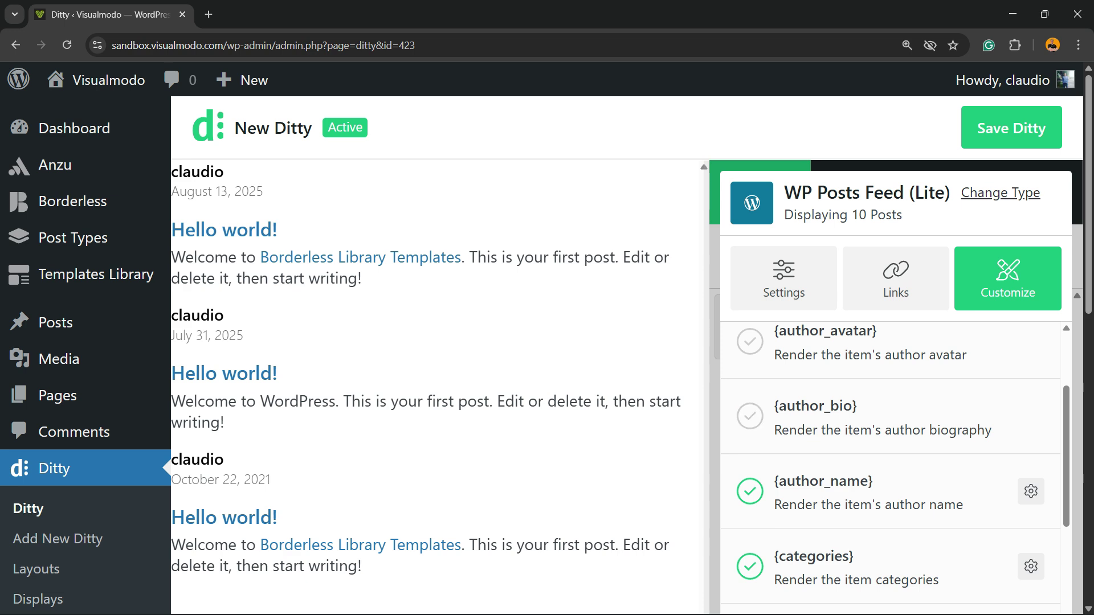
click(750, 491)
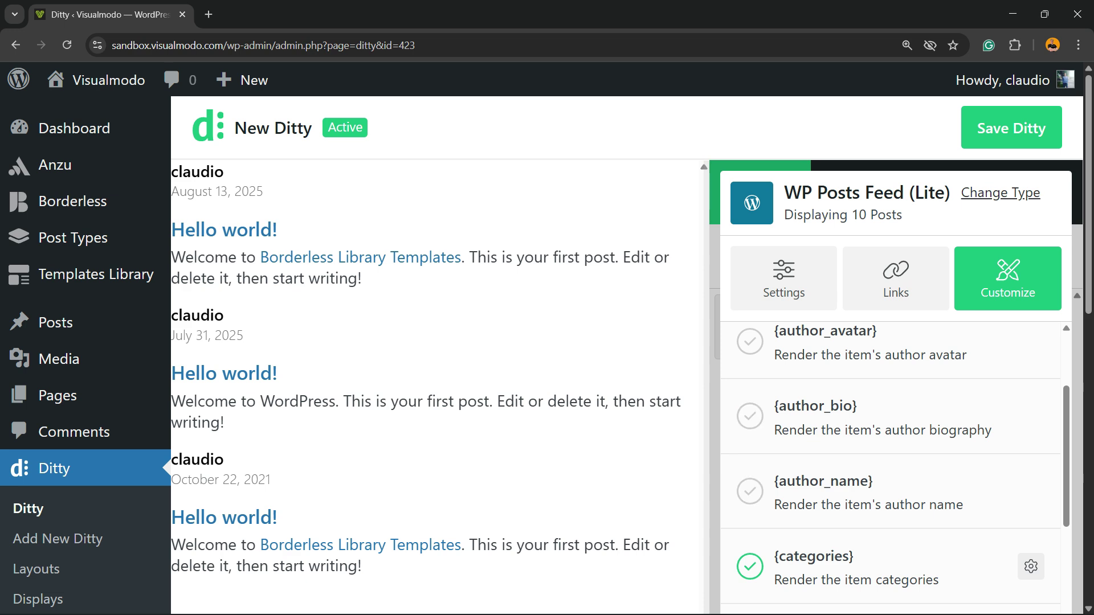
Disable the {categories}, {content} and {excerpt} layout tags of the posts feed
scroll(750, 455, down, 3)
click(749, 424)
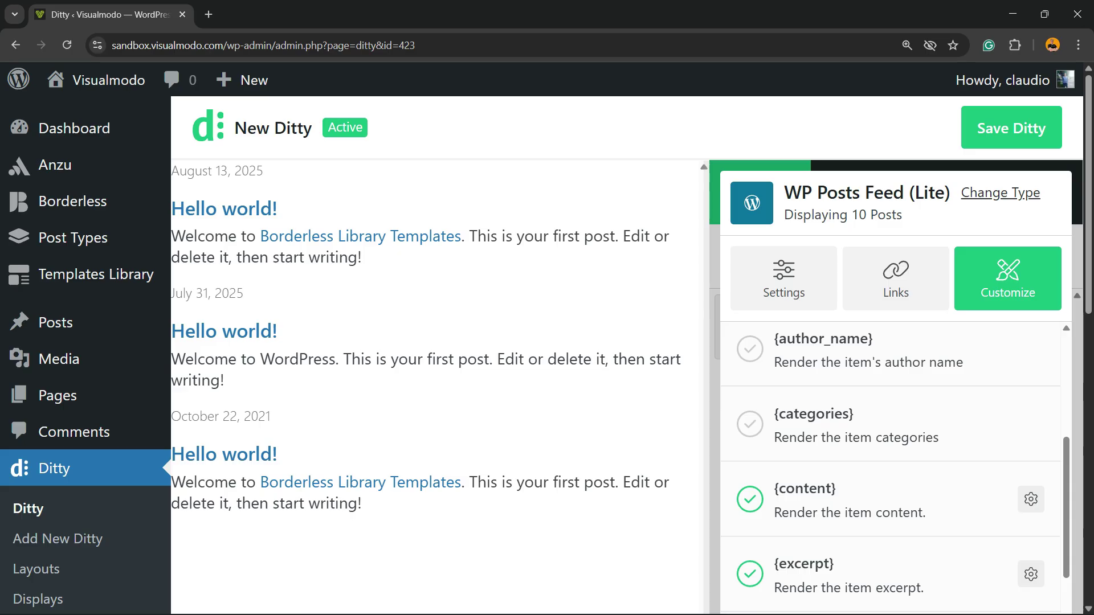
click(750, 499)
scroll(750, 499, down, 2)
click(749, 432)
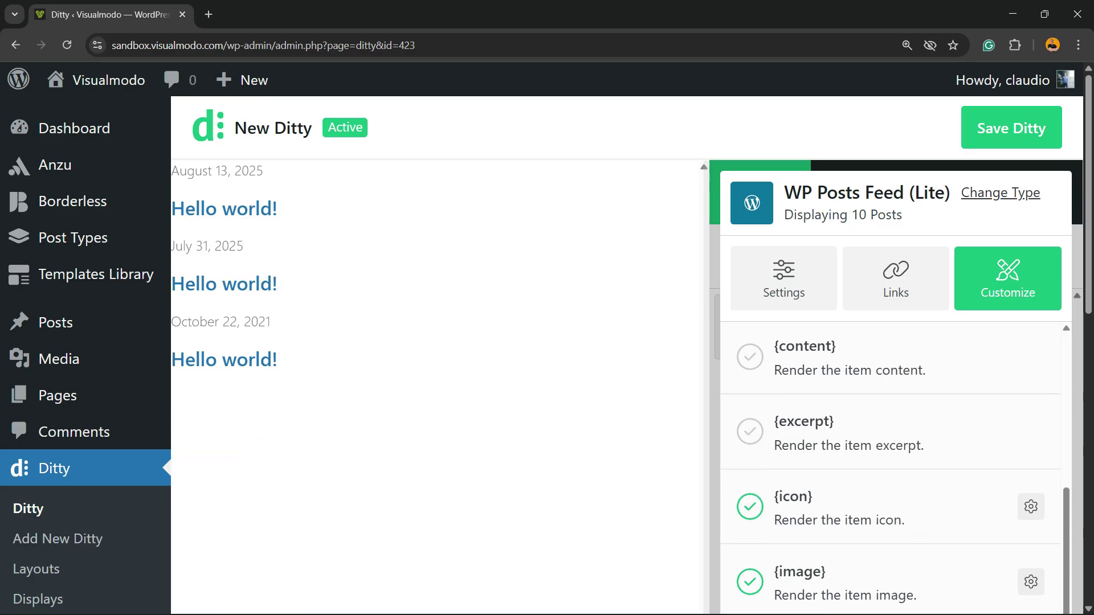
Disable the {image} and {image_url} layout tags of the posts feed
scroll(750, 456, down, 3)
click(750, 439)
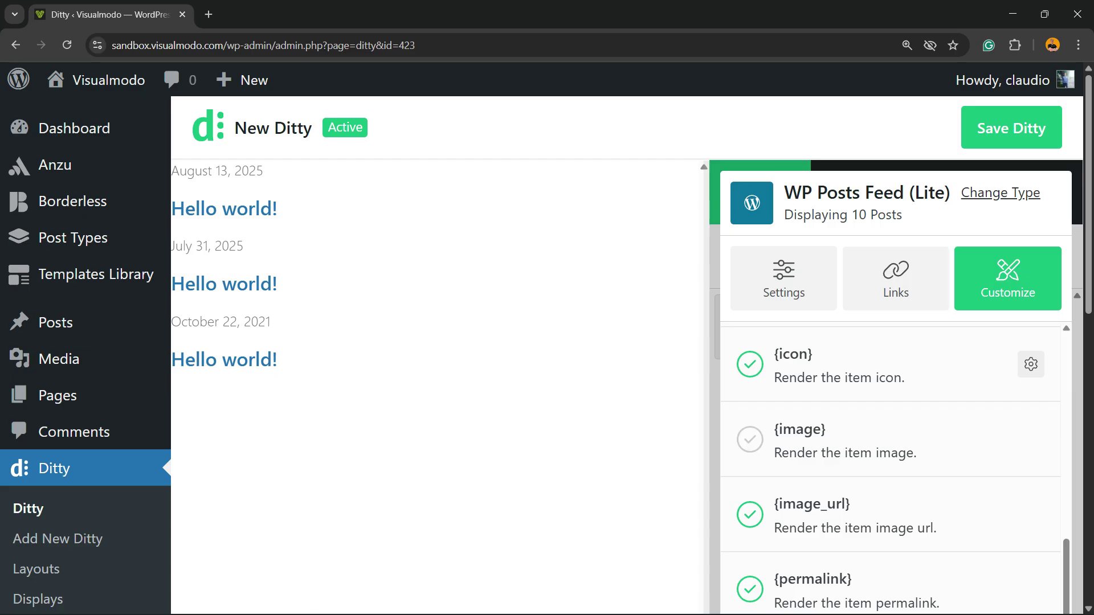
click(750, 515)
scroll(750, 484, down, 3)
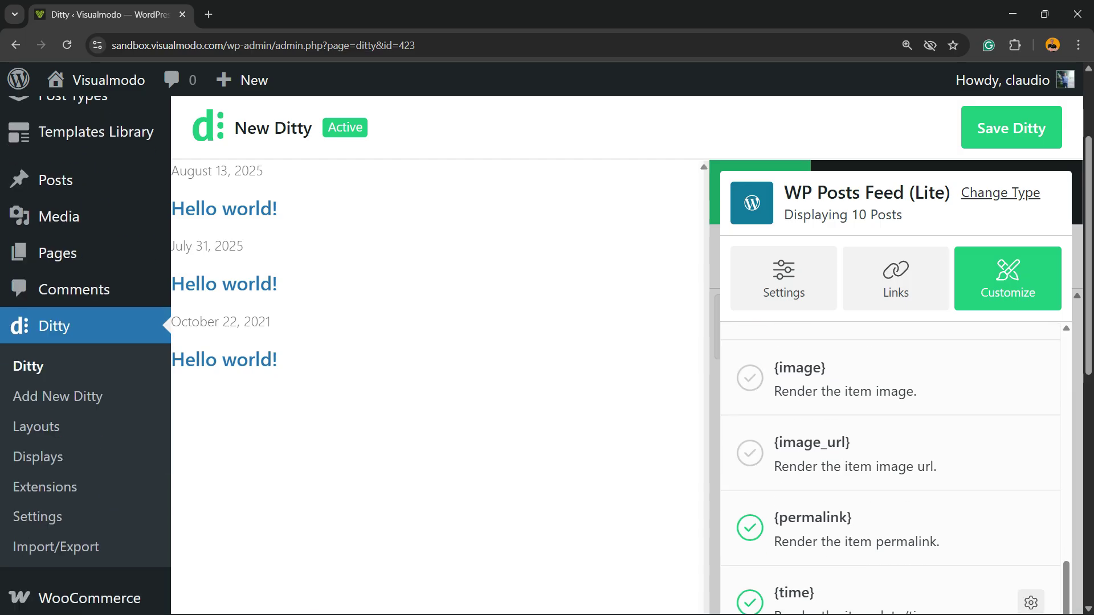
scroll(86, 353, up, 3)
key(ctrl+minus)
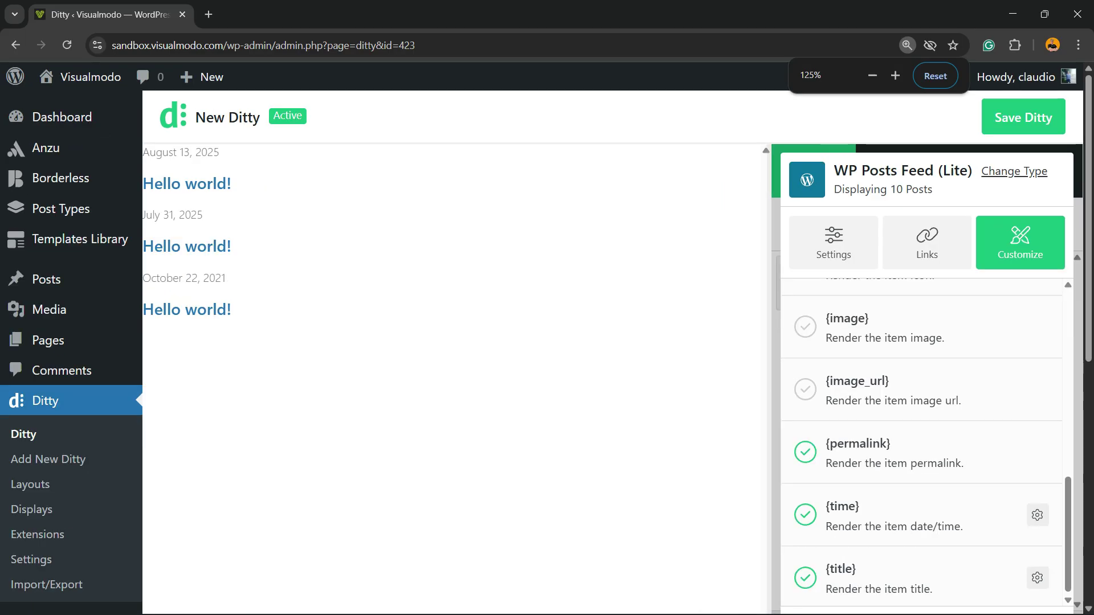
Disable the {permalink}, {time} and {icon} layout tags of the posts feed
key(ctrl+plus)
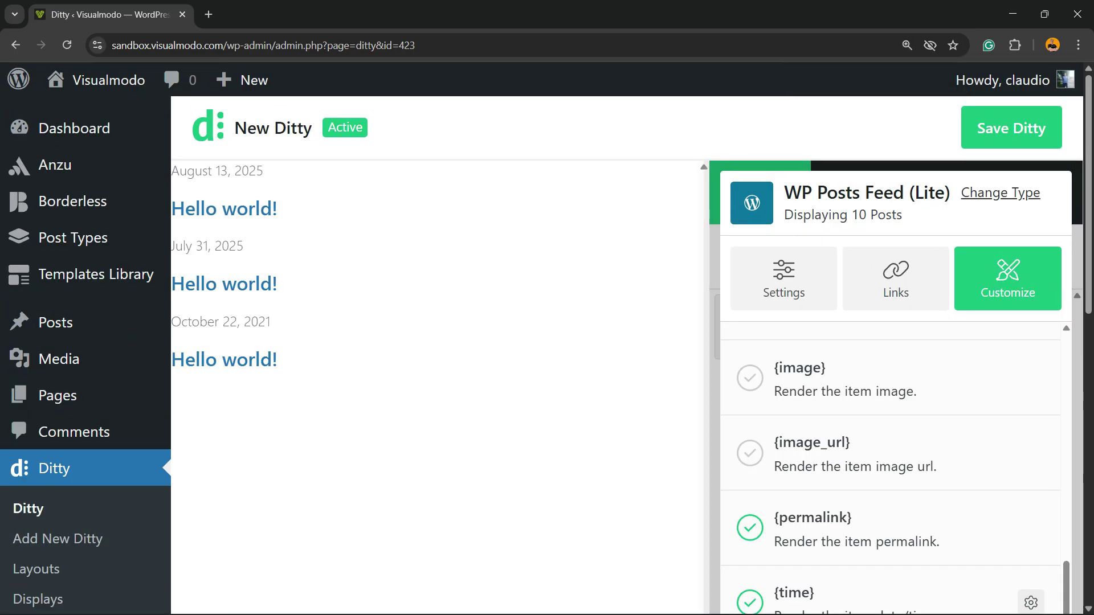
scroll(85, 342, down, 5)
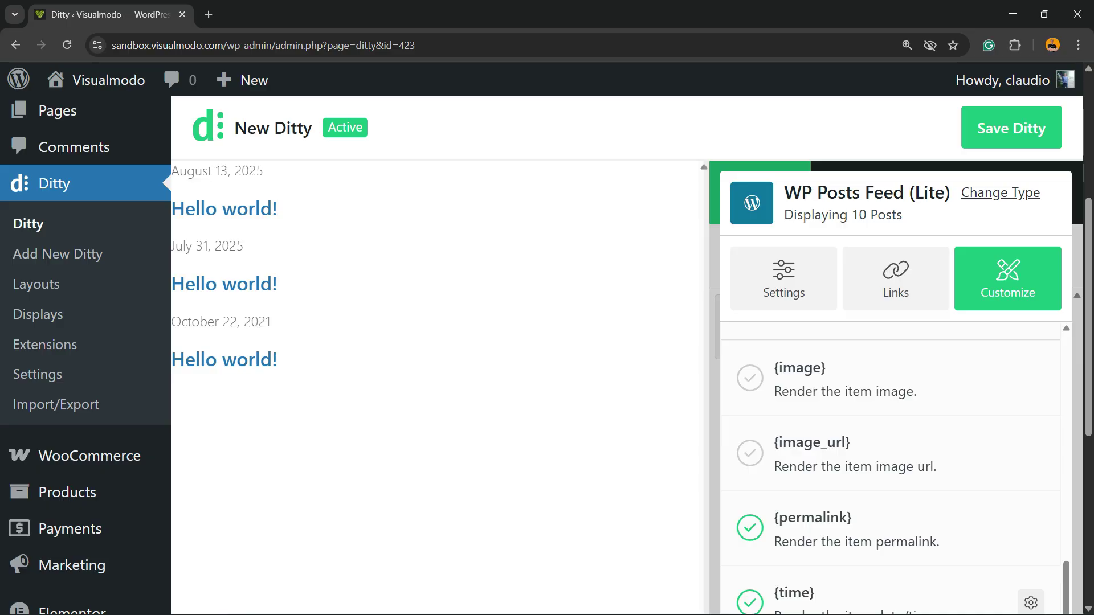
click(750, 528)
click(750, 603)
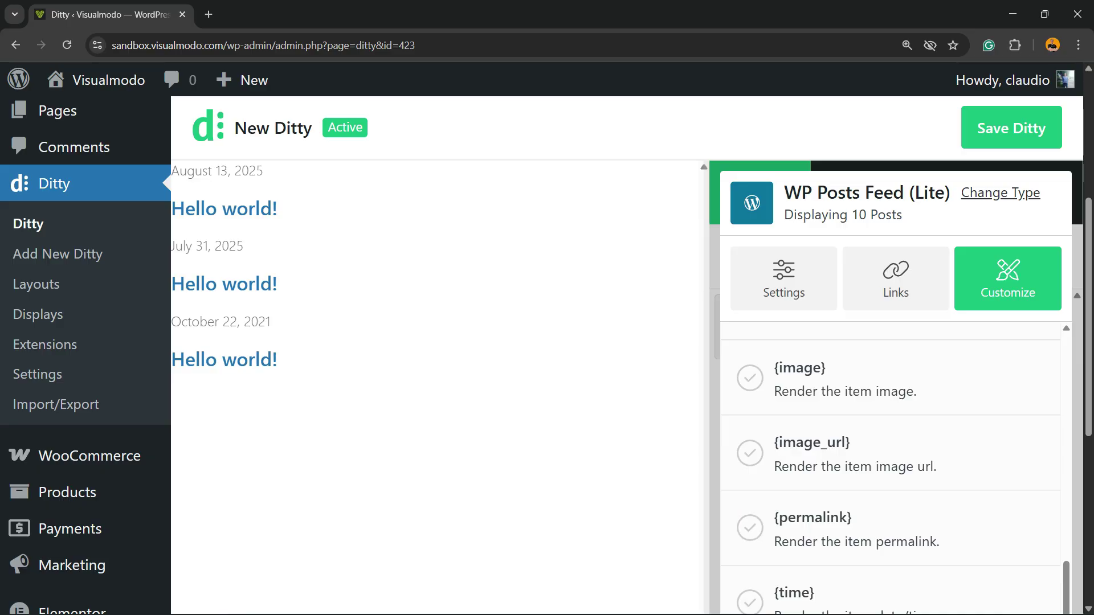
scroll(890, 469, up, 11)
scroll(891, 468, down, 10)
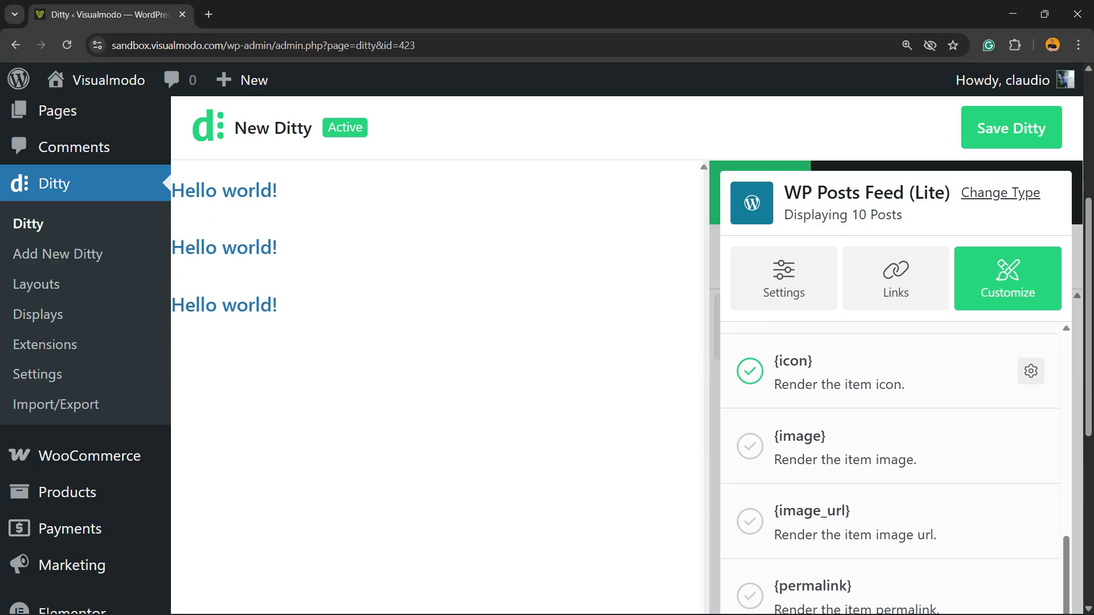
click(750, 364)
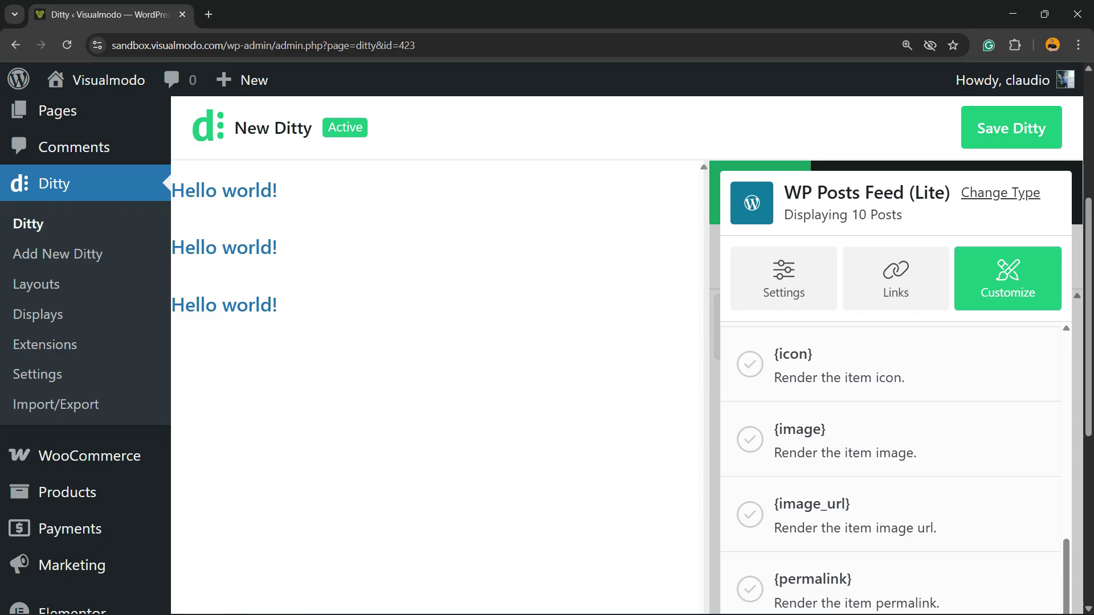
Review the posts feed's layout tags and update the item settings
scroll(894, 467, down, 2)
scroll(894, 467, up, 5)
scroll(895, 467, down, 10)
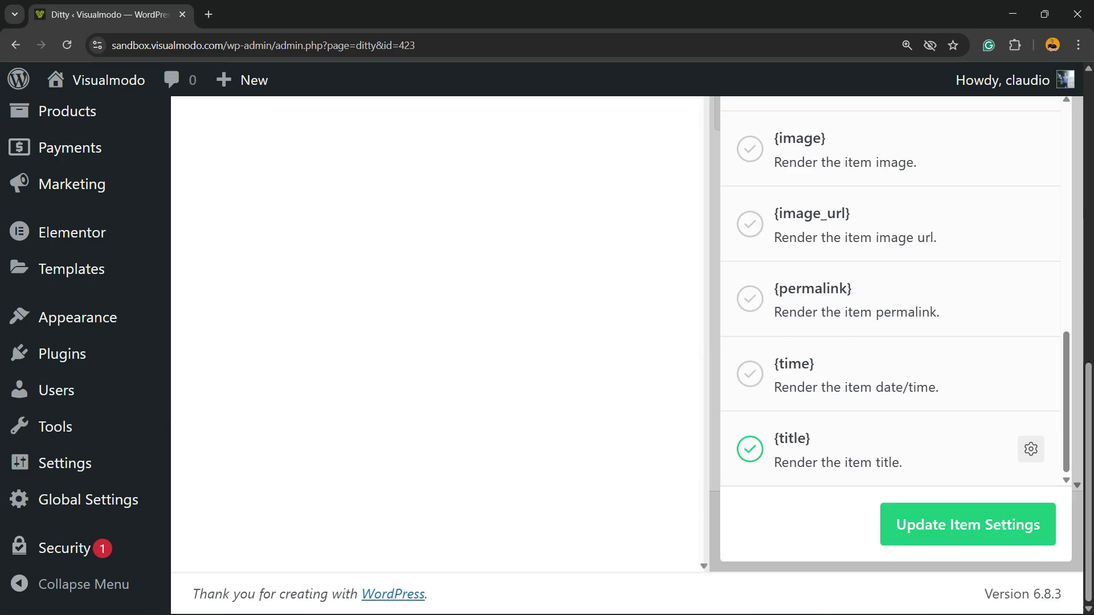
scroll(894, 468, up, 10)
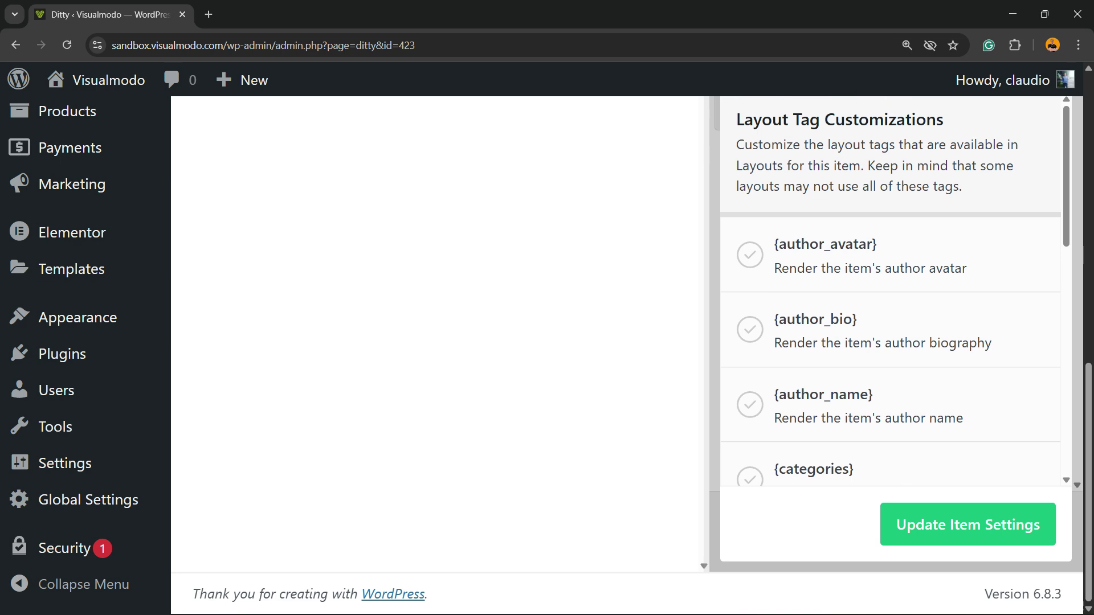
scroll(895, 467, up, 5)
scroll(895, 467, down, 10)
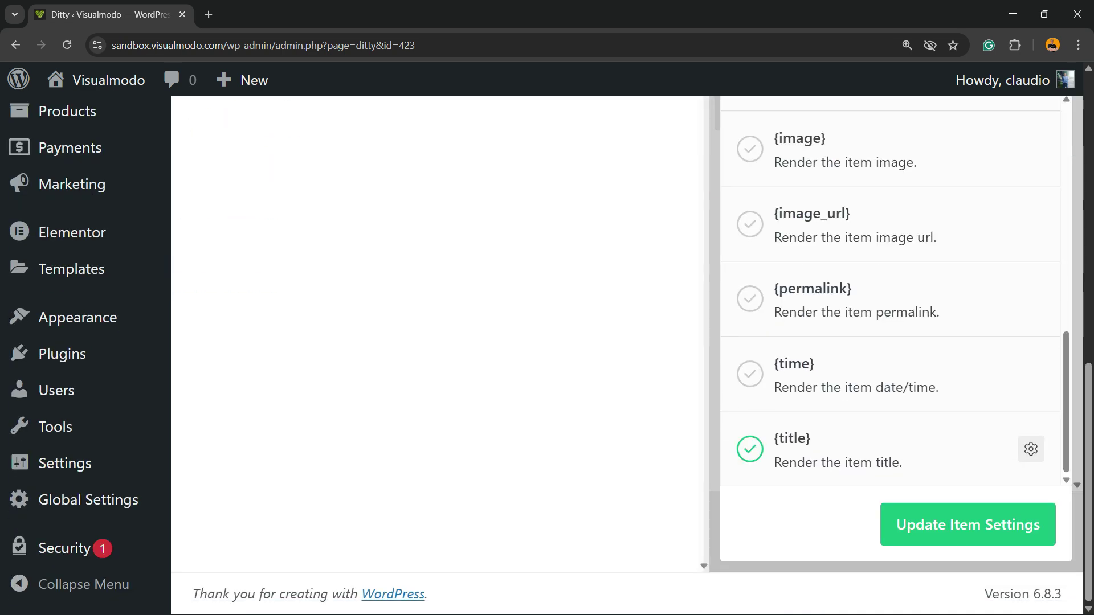
click(967, 525)
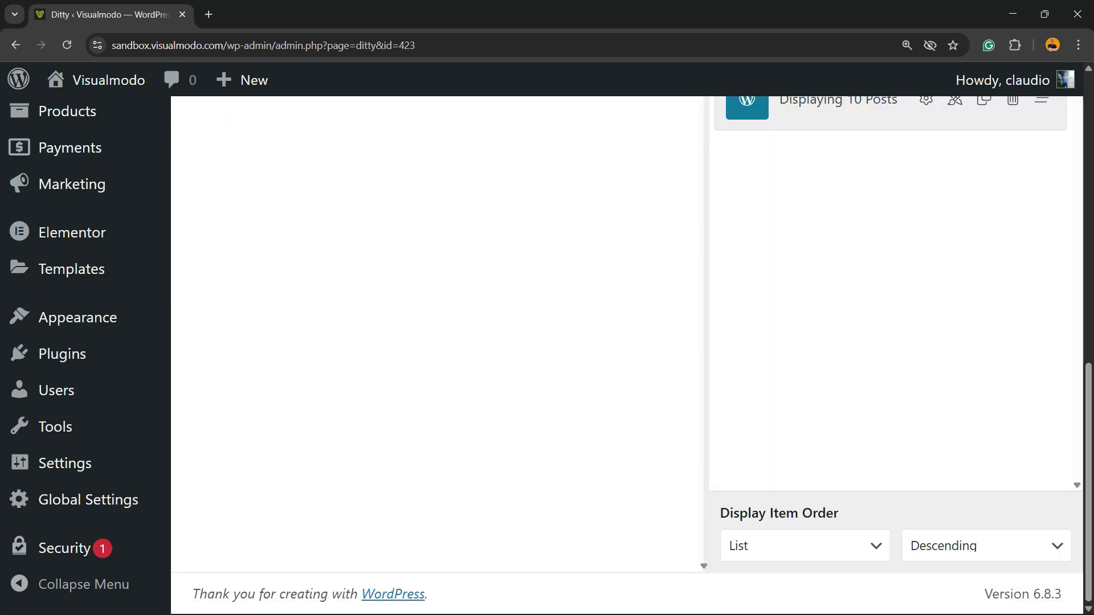
Preview the New Display template in the Ditty's display settings and save the Ditty
scroll(967, 525, up, 7)
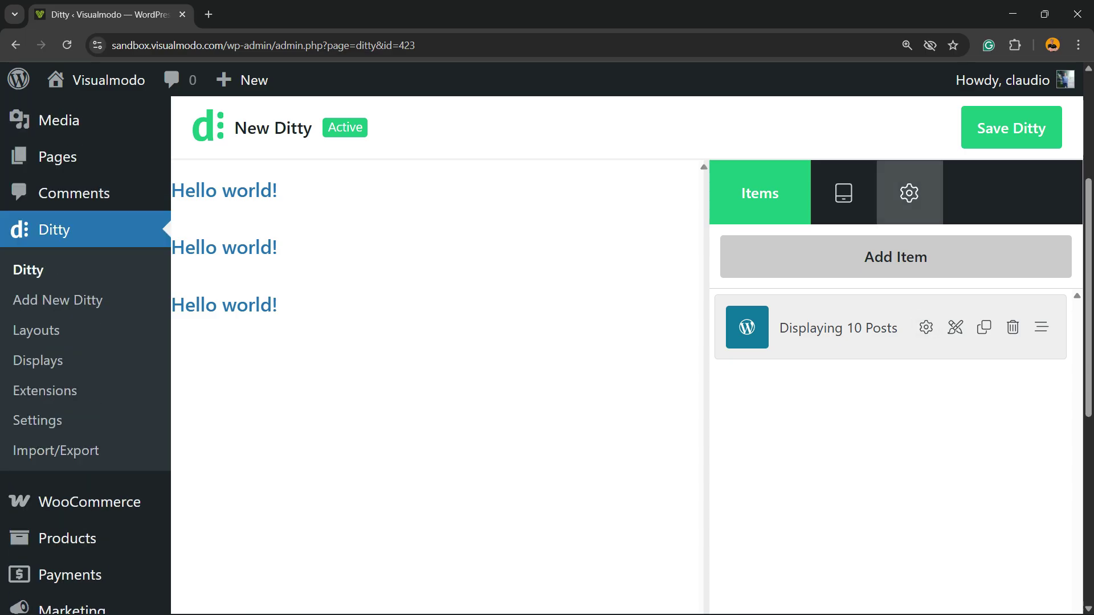
click(853, 202)
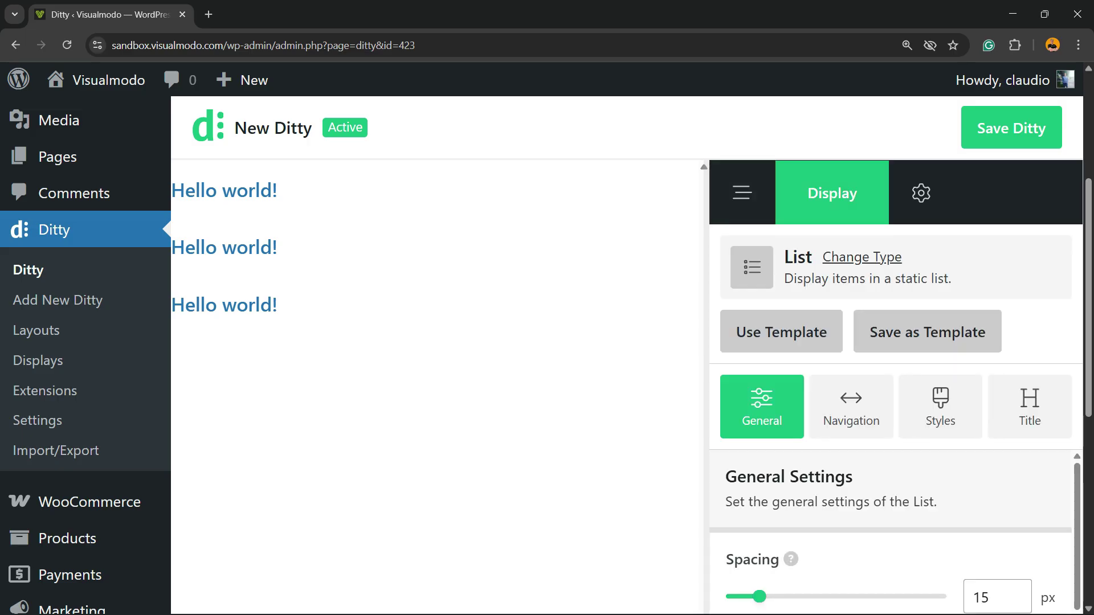
click(781, 332)
click(841, 396)
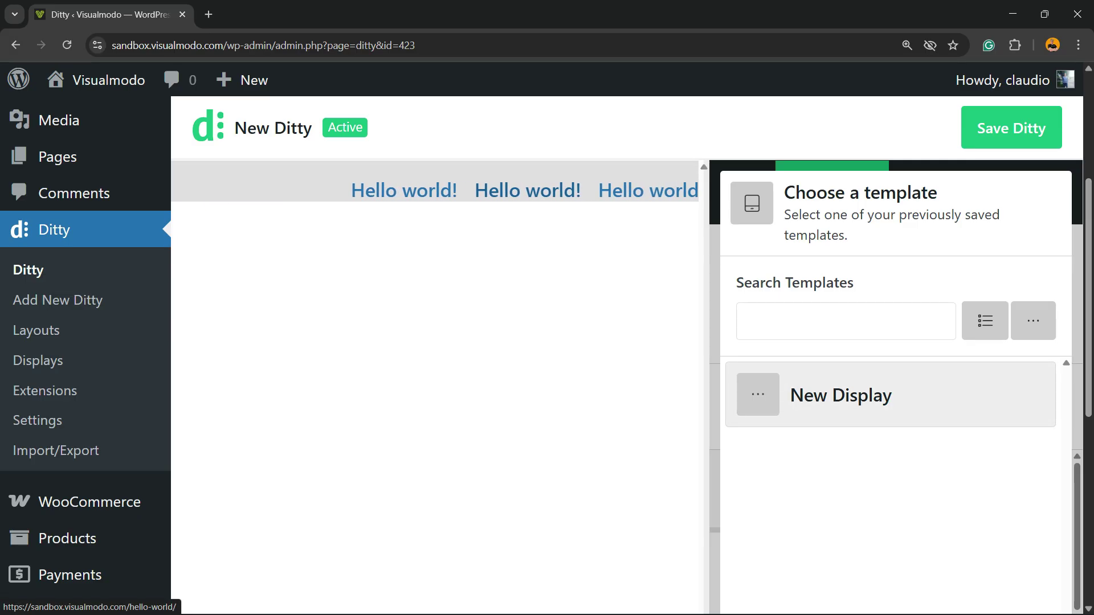
click(1011, 128)
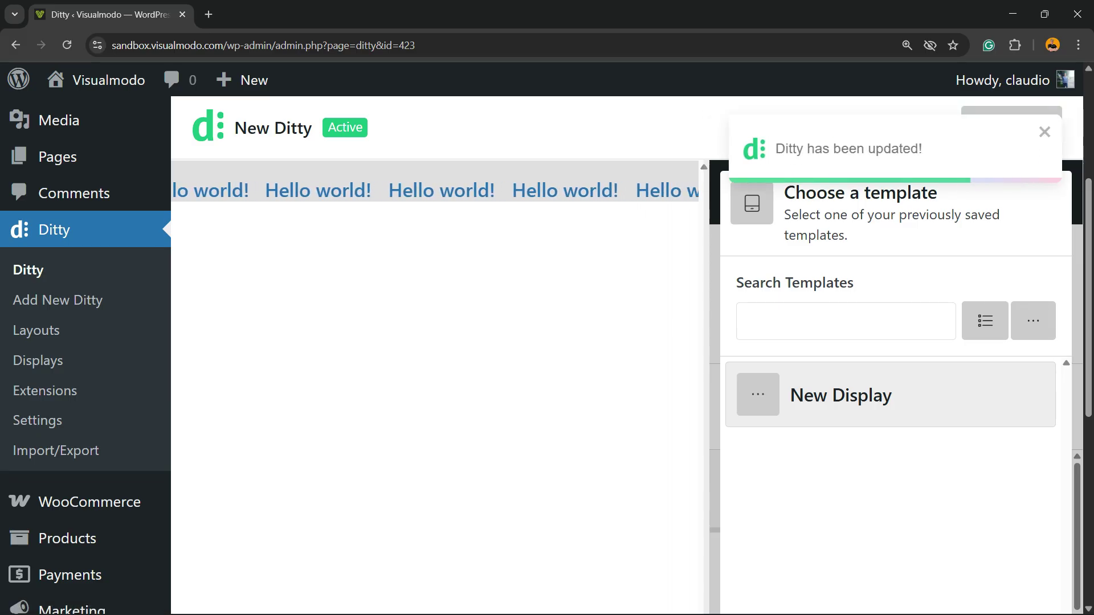
scroll(86, 353, down, 1)
scroll(86, 353, up, 3)
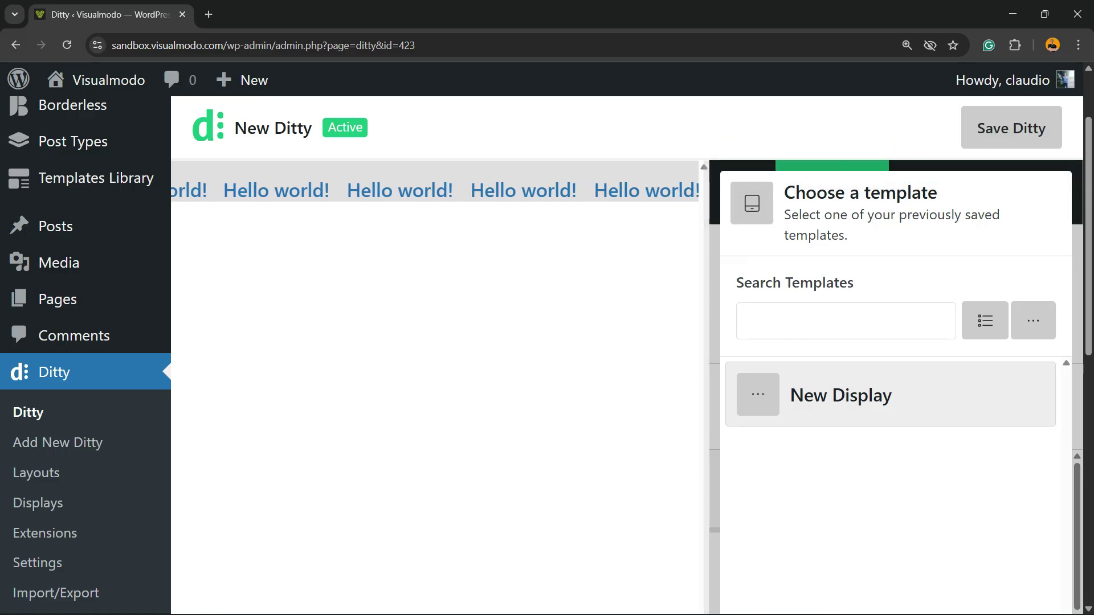
Cancel the template selection and look through the List display's general settings
scroll(547, 342, down, 4)
click(891, 525)
scroll(891, 513, up, 2)
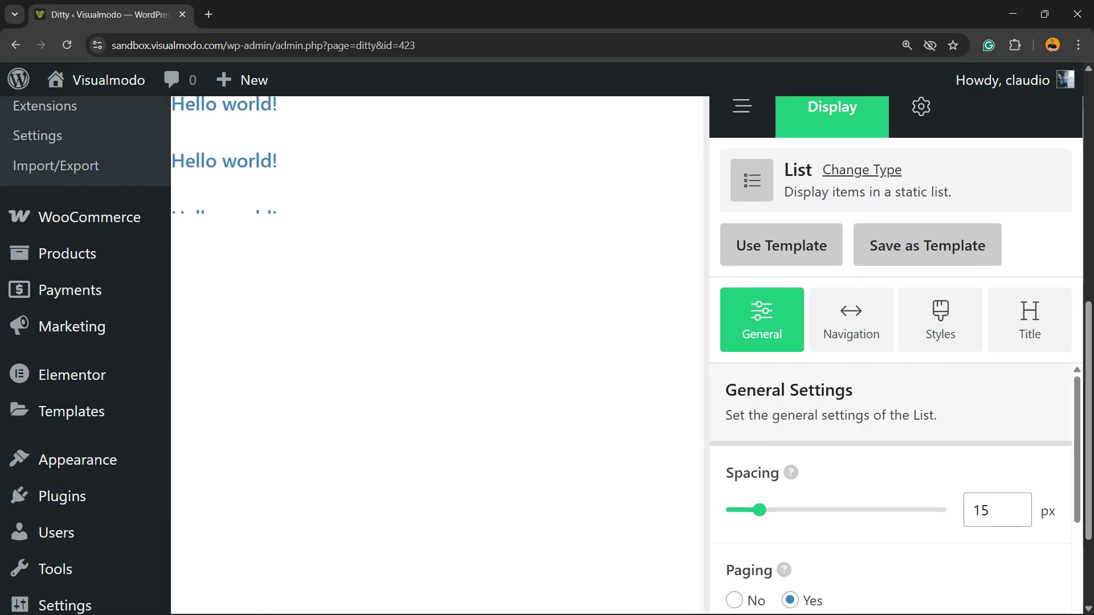
scroll(891, 398, down, 8)
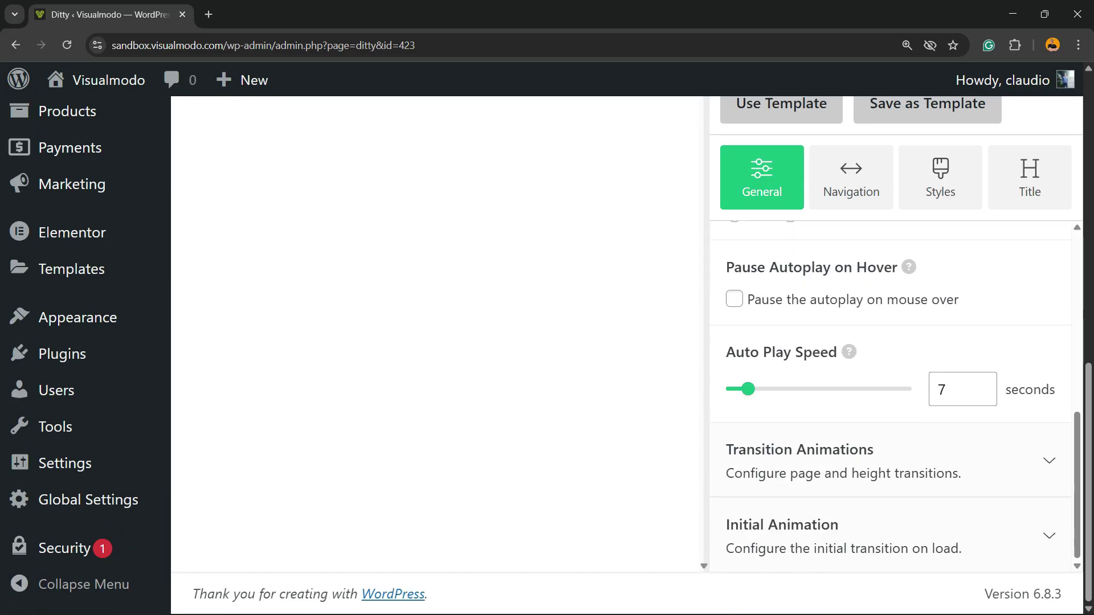
scroll(892, 399, up, 6)
scroll(891, 342, up, 4)
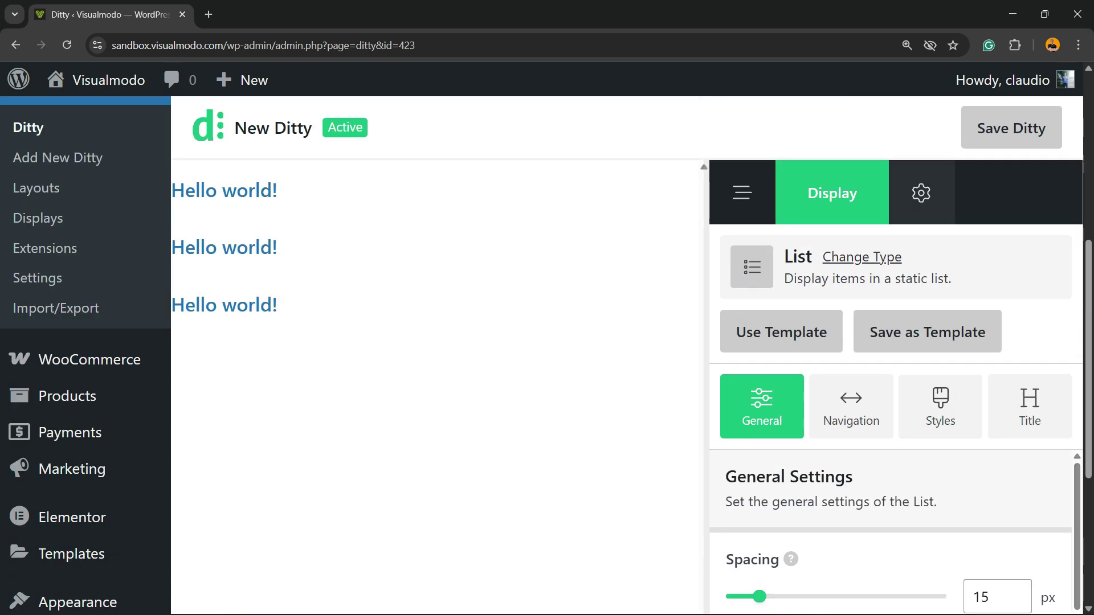
Copy the shortcode [ditty id=423] from the Ditty's settings and open the site's home page for editing with Elementor
click(921, 193)
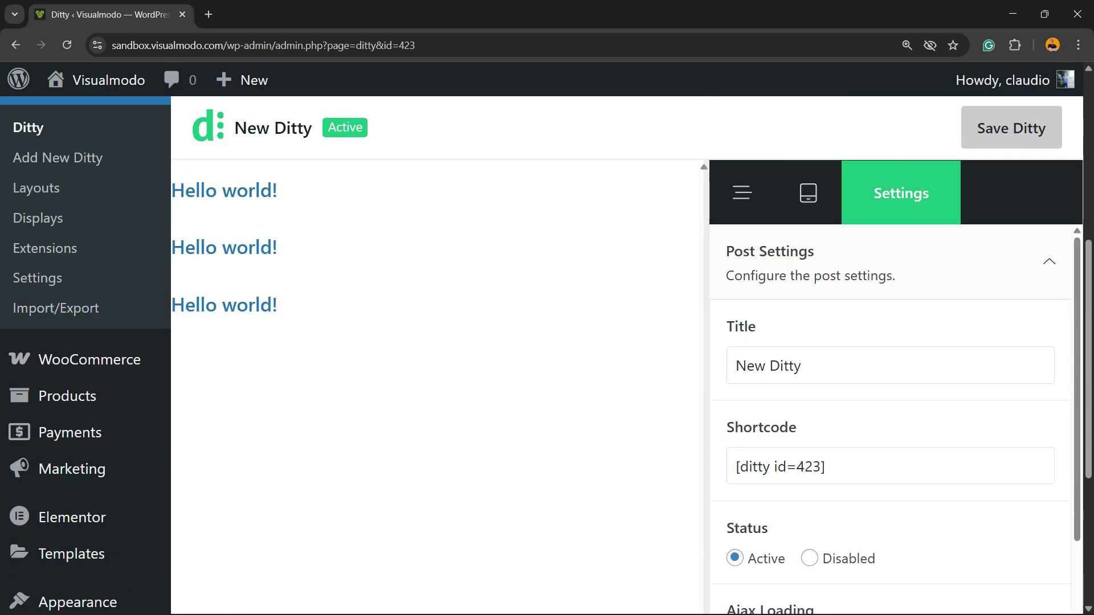
double_click(763, 428)
key(ctrl)
triple_click(802, 466)
key(ctrl+c)
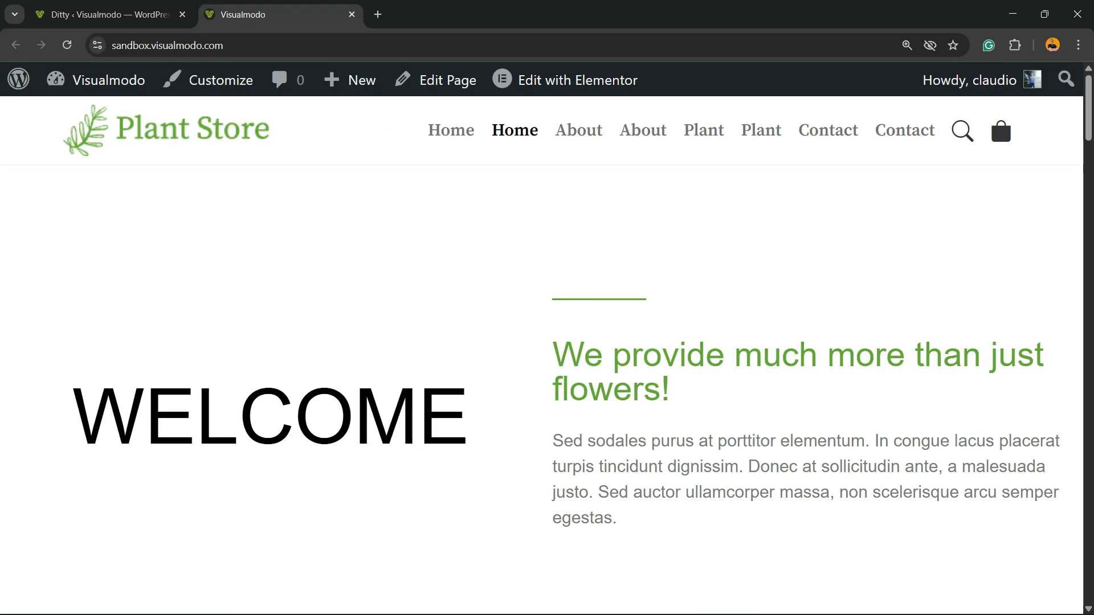
click(576, 80)
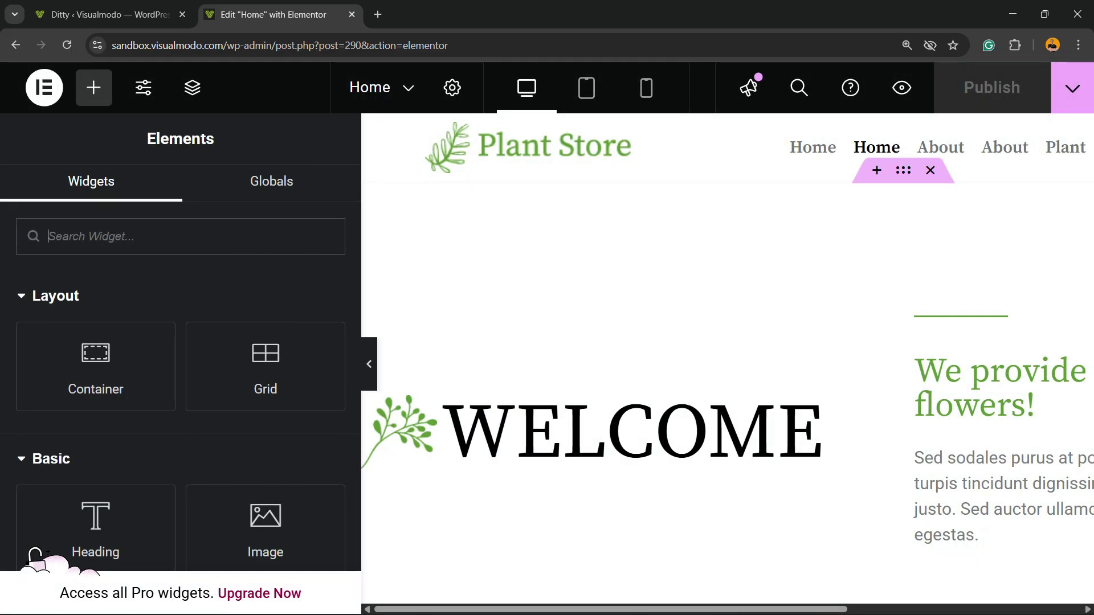
Add a Shortcode widget containing [ditty id=423] in a new section above the WELCOME section and publish the page
click(876, 170)
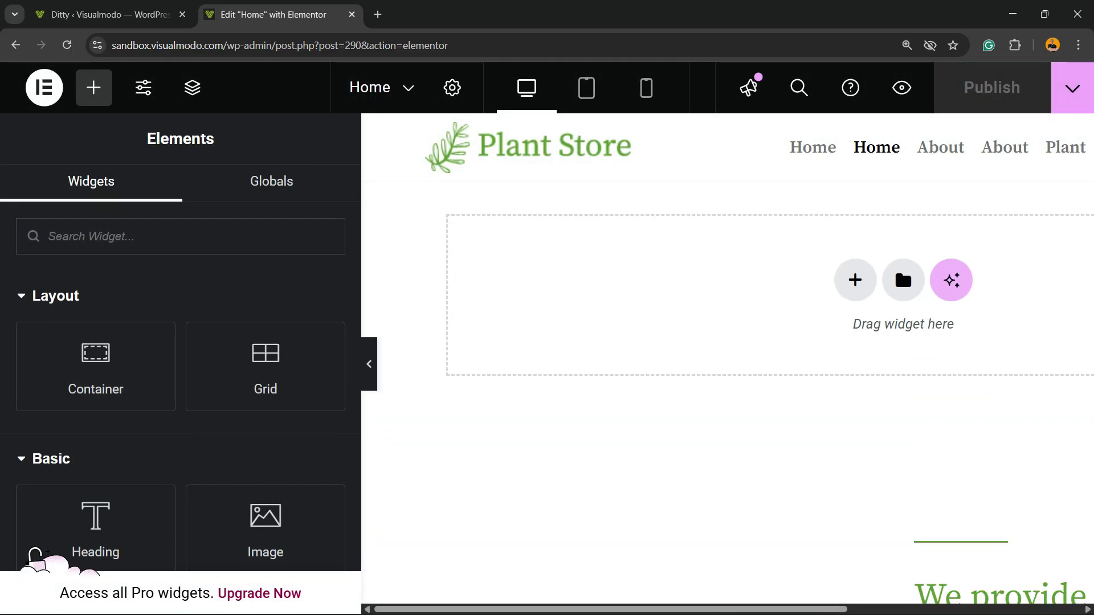
text(s)
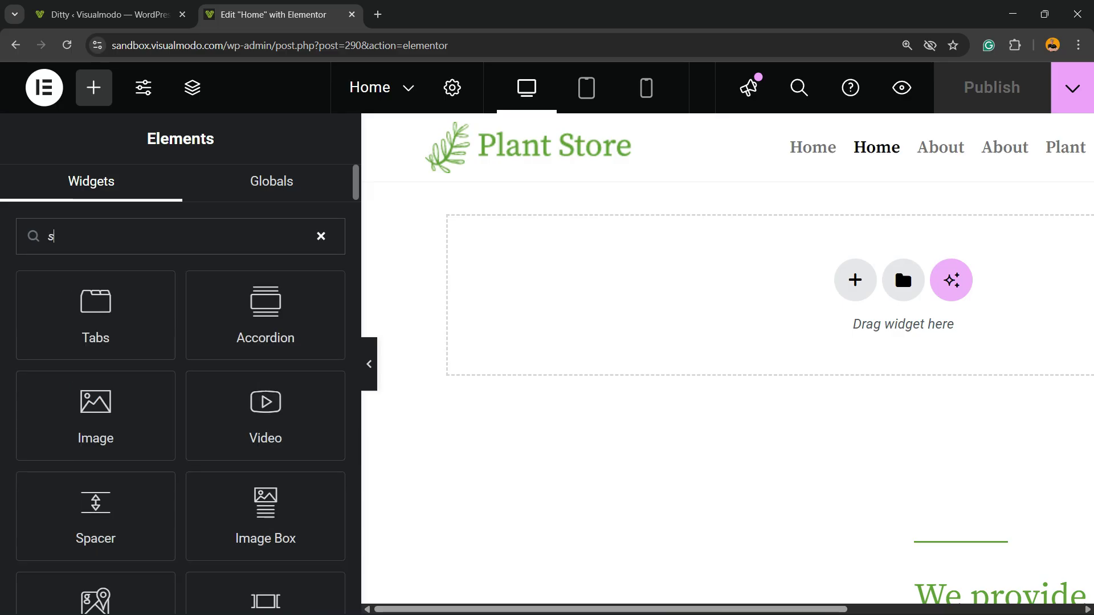
text(h)
drag(95, 315, 760, 287)
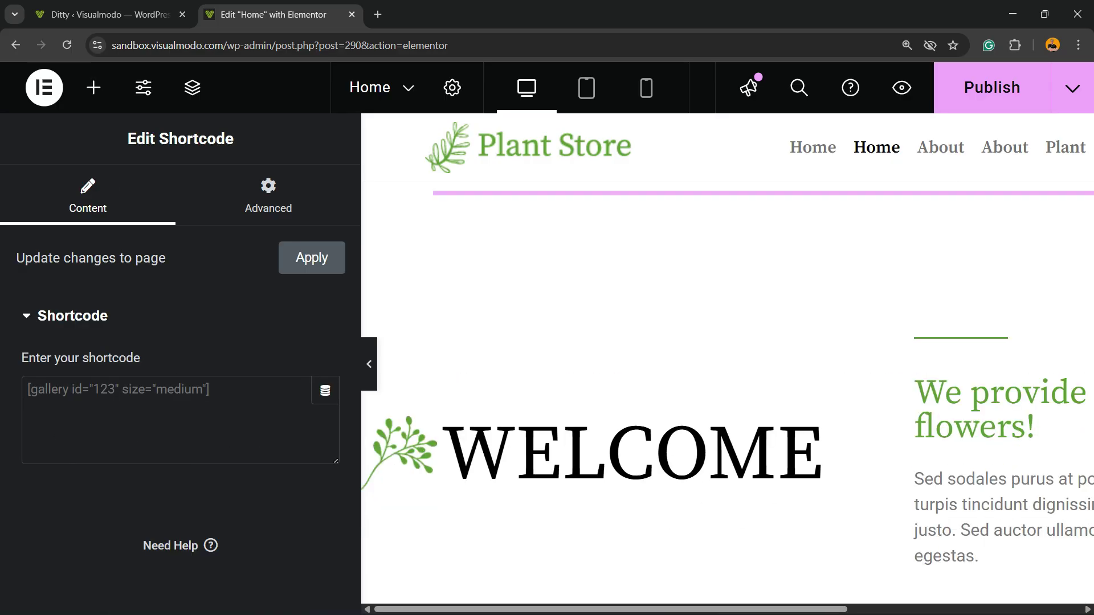
key(ctrl+v)
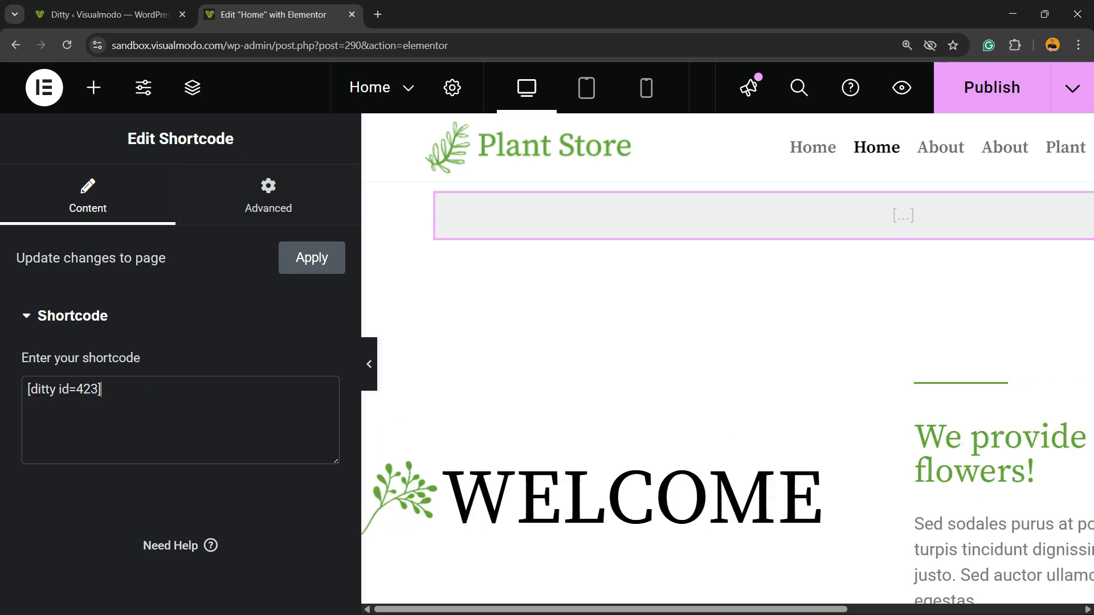
click(992, 88)
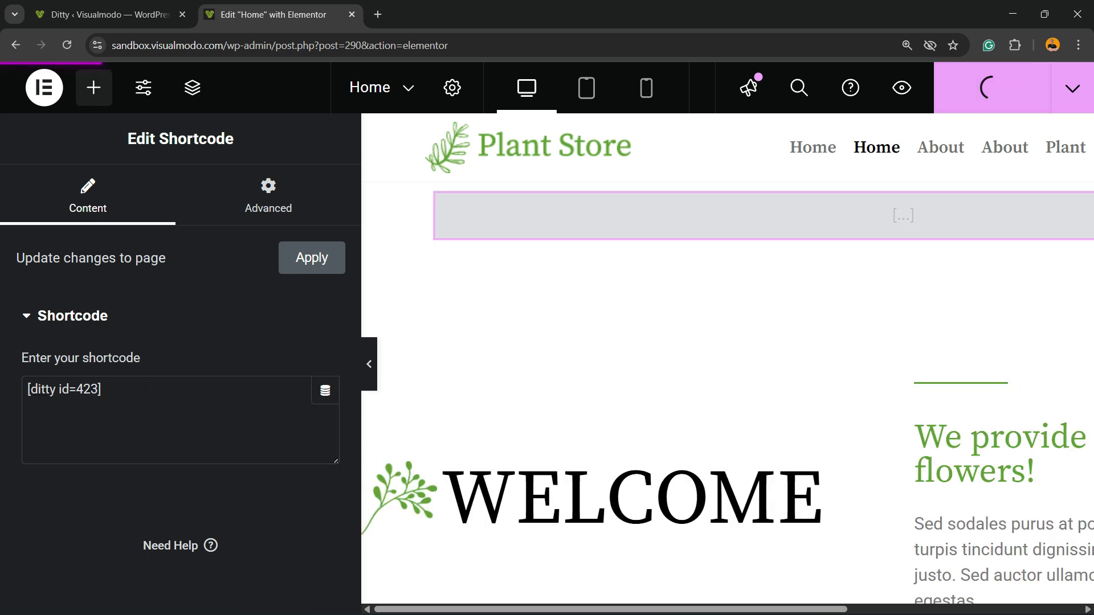
Open the live home page in a new tab and check how the Ditty is displayed
click(108, 15)
mouse_move(108, 79)
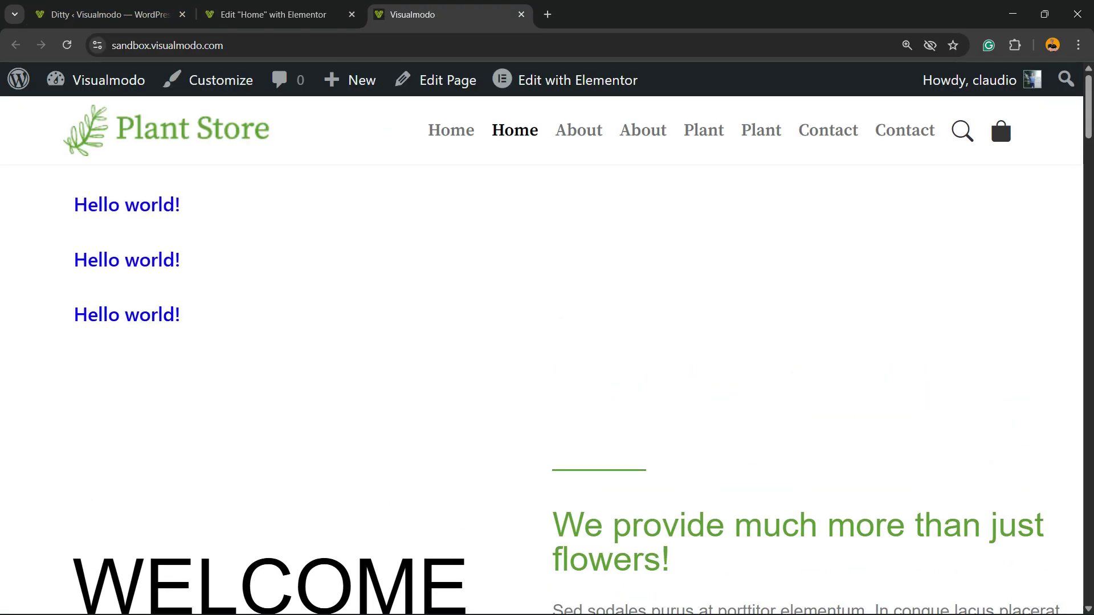
scroll(541, 353, down, 1)
scroll(541, 353, up, 1)
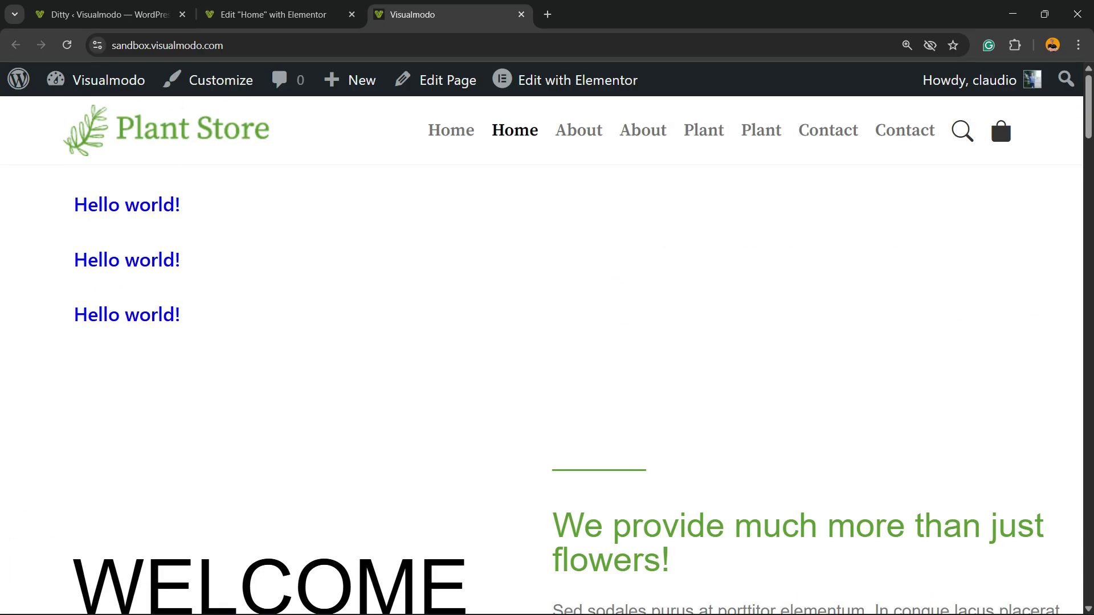
Apply the New Display template to the Ditty's display and save the Ditty
click(262, 15)
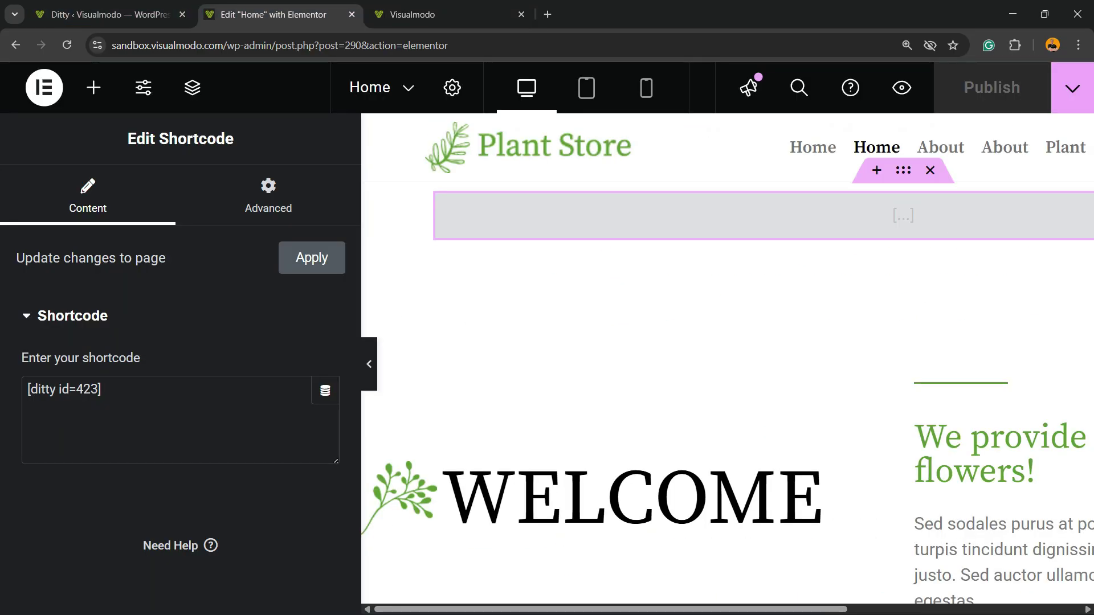
click(102, 14)
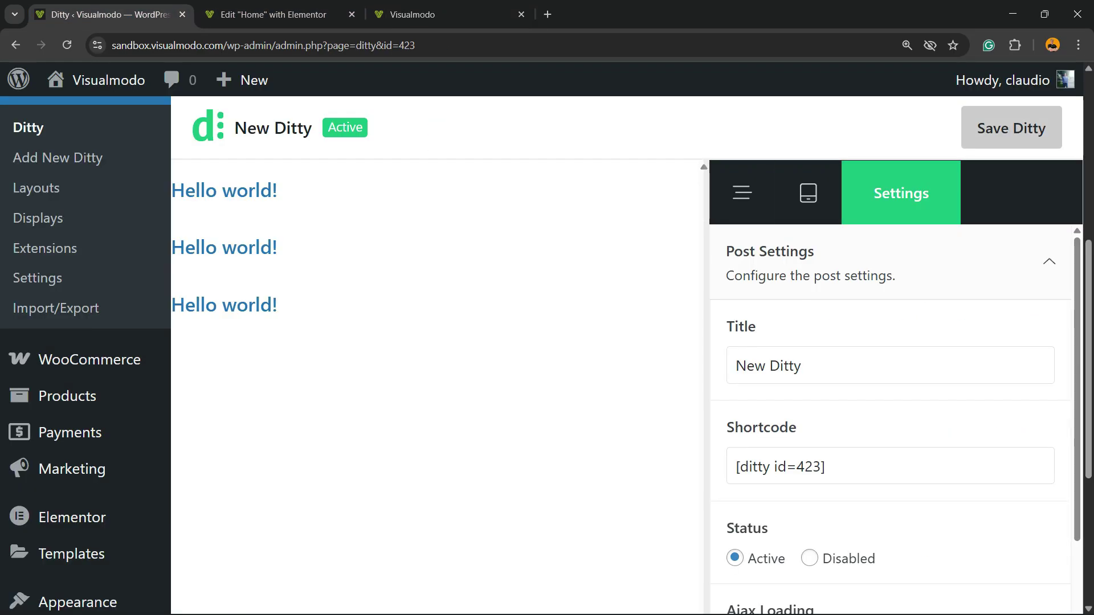
click(808, 193)
scroll(815, 228, down, 3)
scroll(815, 228, up, 3)
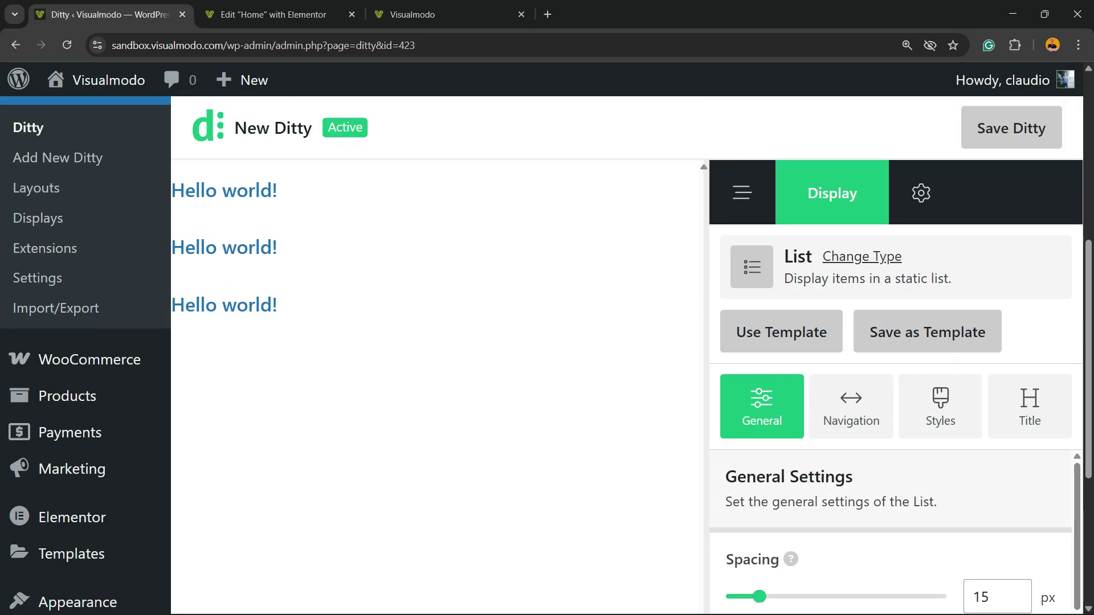
click(781, 332)
click(840, 395)
scroll(840, 394, down, 5)
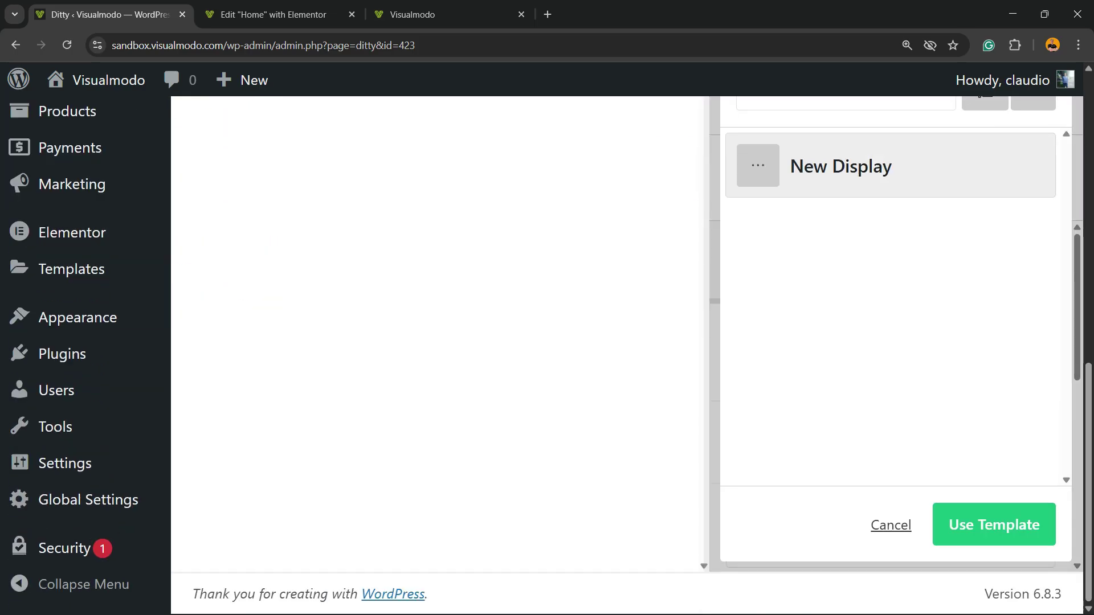
click(993, 525)
scroll(994, 513, up, 5)
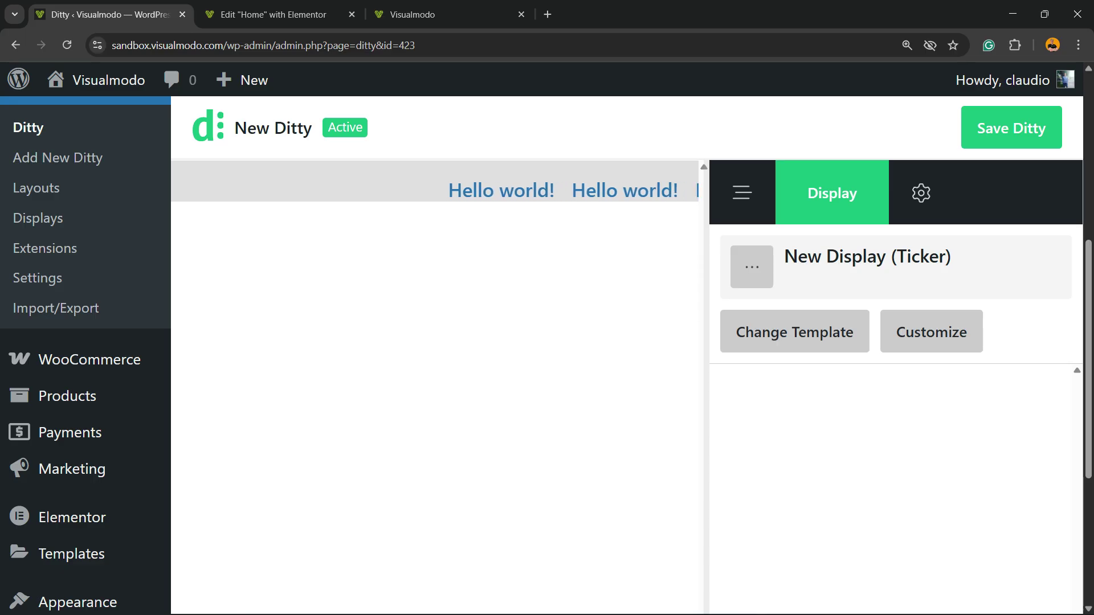
click(1011, 128)
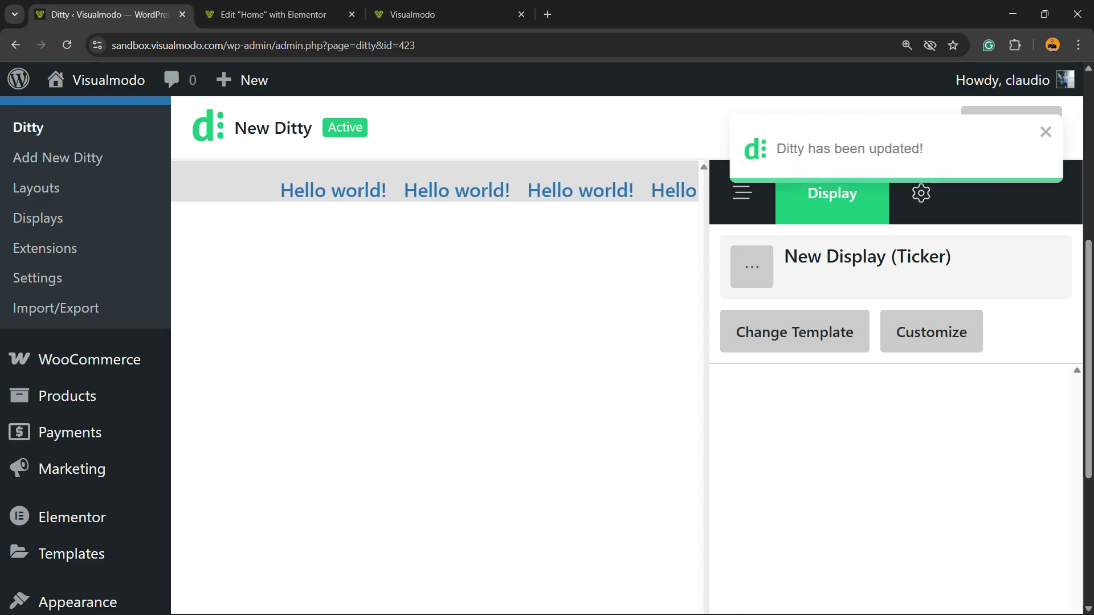
Reload the live home page to check the Ditty with its new display template
click(268, 15)
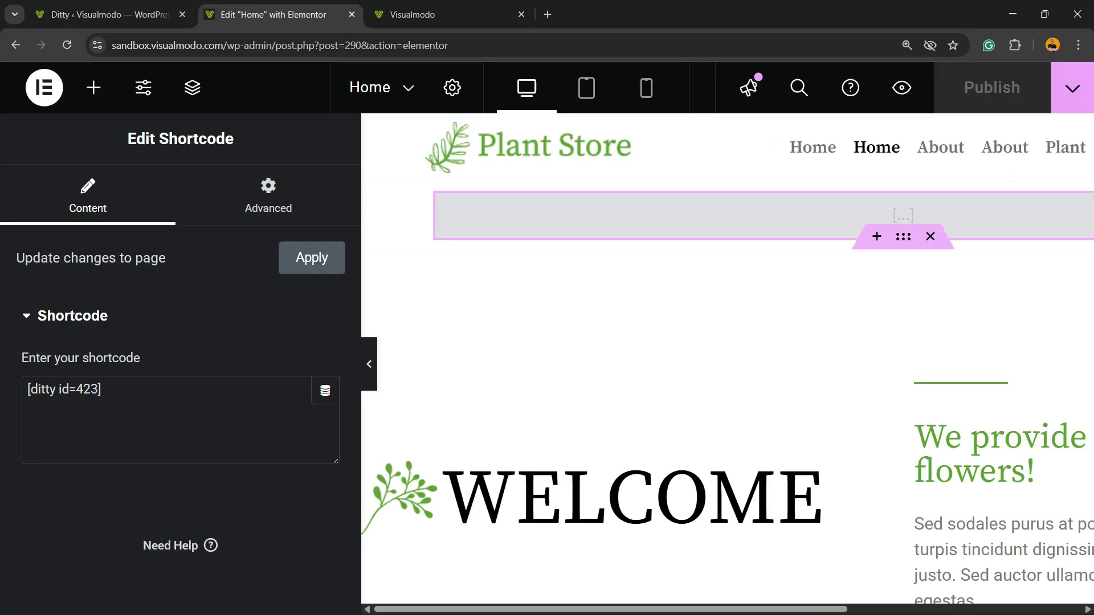
click(441, 15)
key(F5)
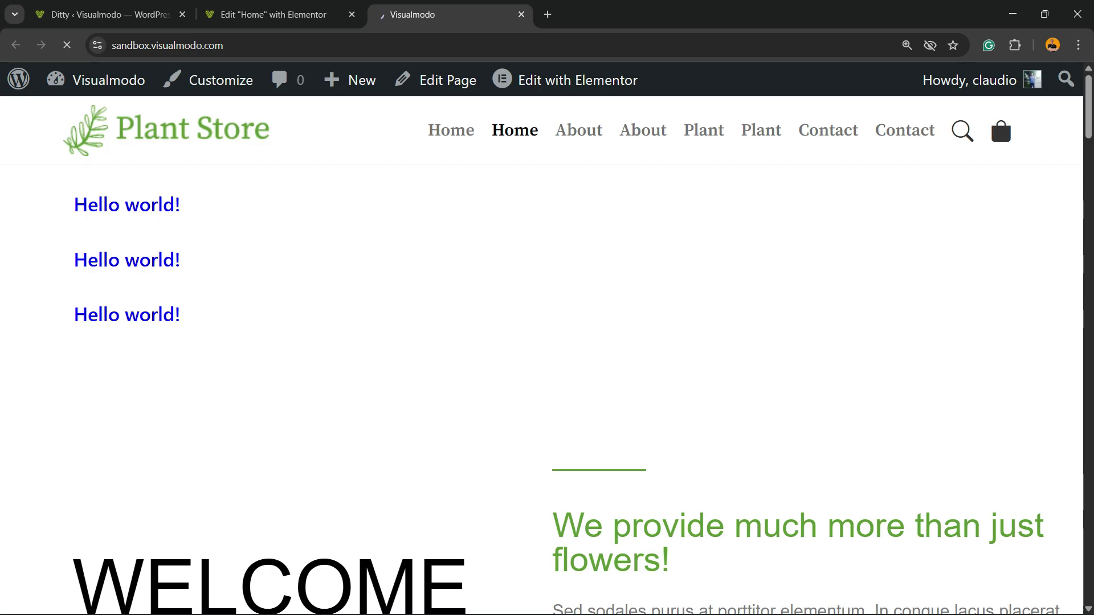